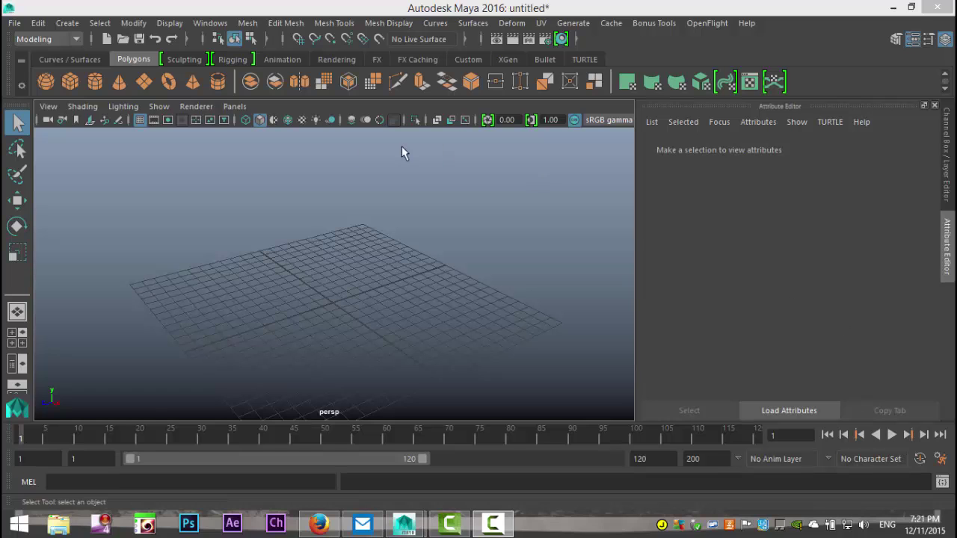
# Create the text "Hi there" in Times New Roman as Bevel type, keeping the default bevel and extrude settings.
pyautogui.click(71, 27)
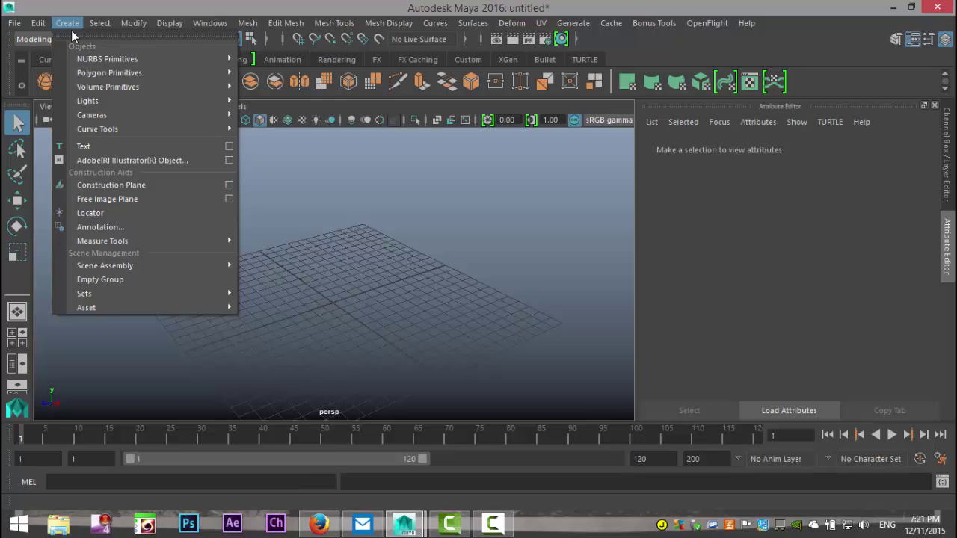
pyautogui.click(230, 146)
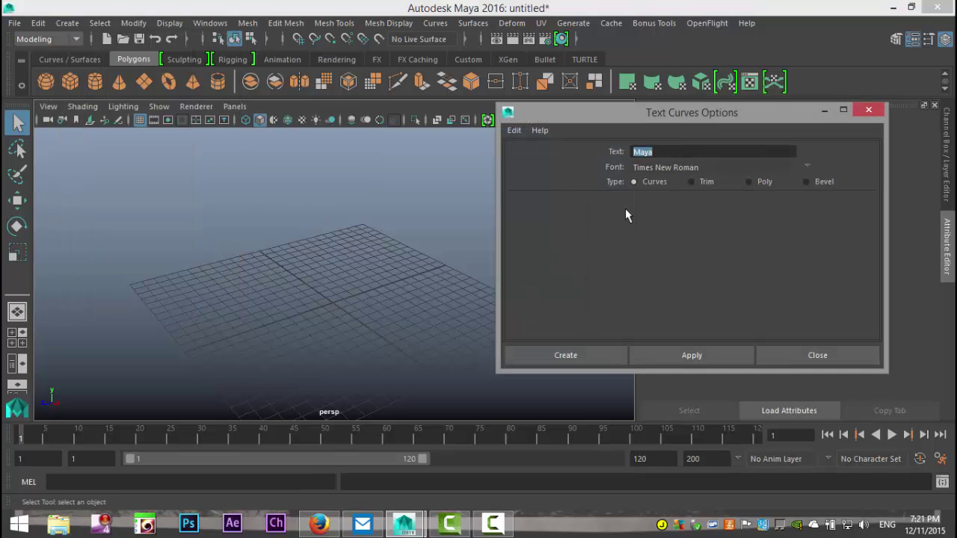
pyautogui.write('Hi there')
pyautogui.click(807, 182)
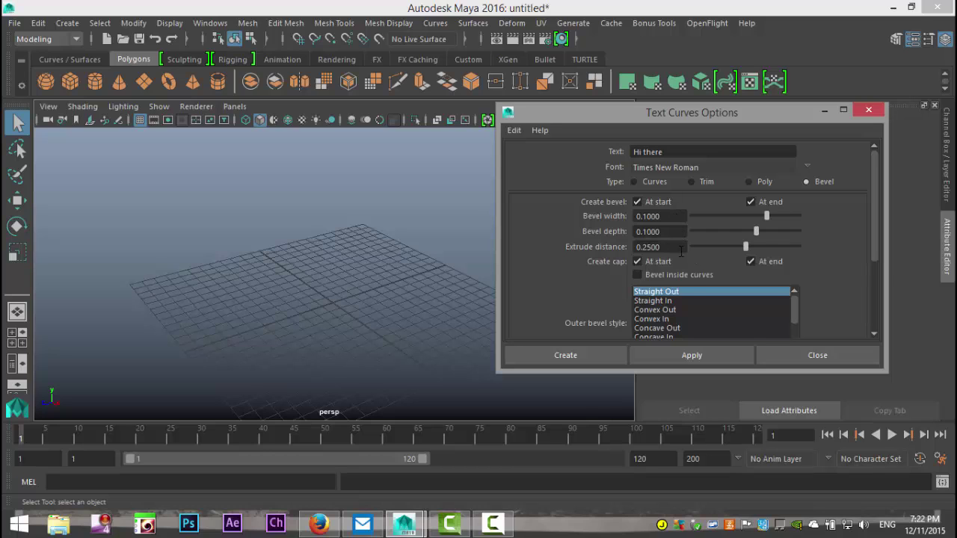
pyautogui.scroll(-1, 788, 272)
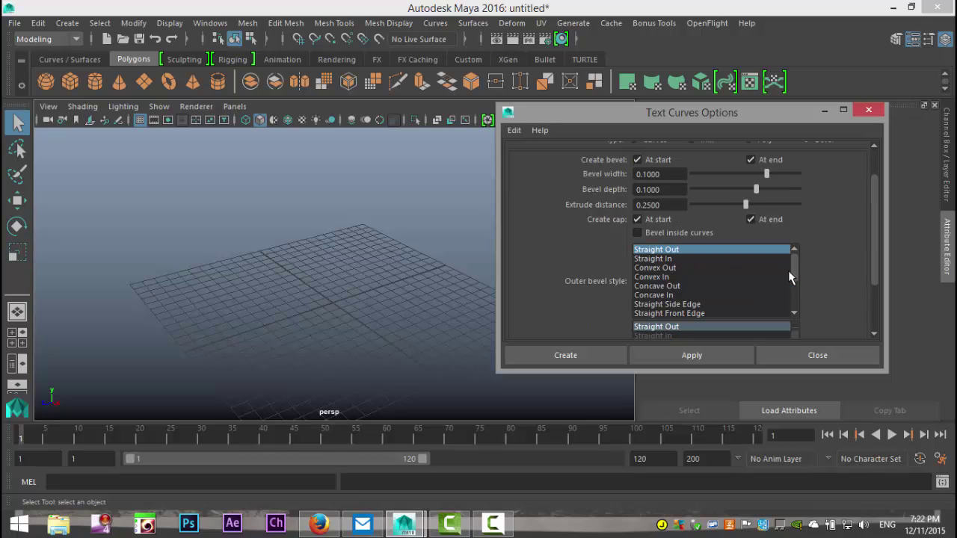
pyautogui.scroll(-1, 789, 276)
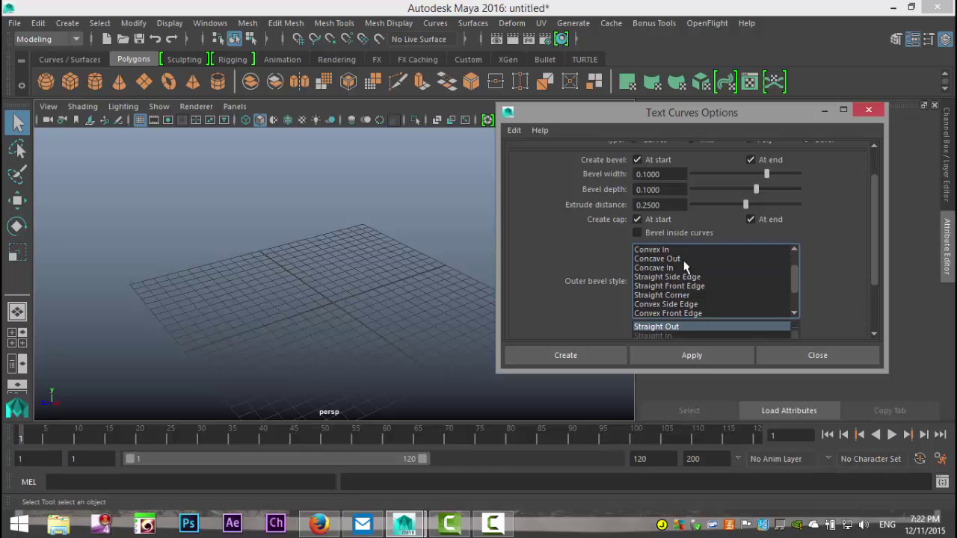
pyautogui.scroll(-2, 727, 275)
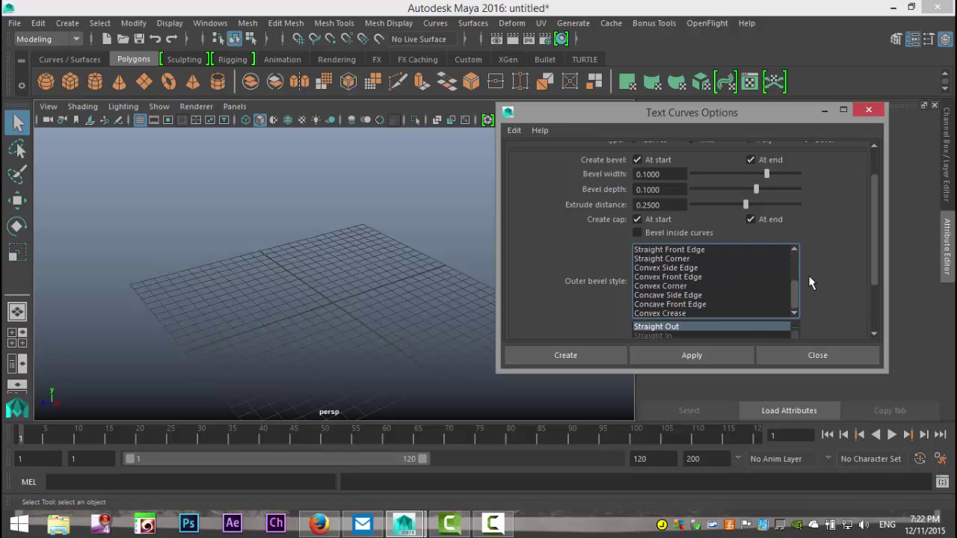
pyautogui.scroll(-2, 815, 278)
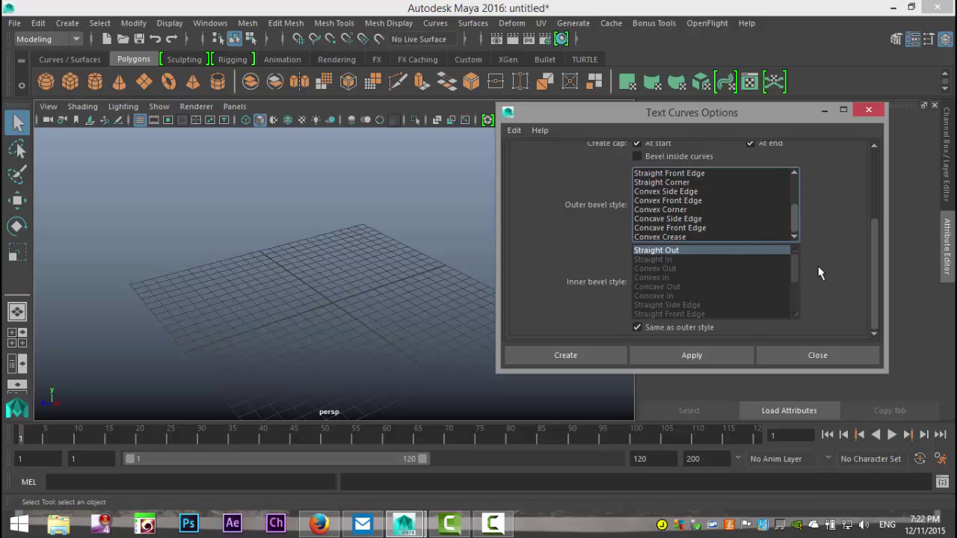
pyautogui.click(566, 356)
pyautogui.keyDown('alt'); pyautogui.moveTo(467, 344); pyautogui.dragTo(459, 322); pyautogui.keyUp('alt')
pyautogui.keyDown('alt'); pyautogui.moveTo(458, 323); pyautogui.dragTo(400, 336, button='middle'); pyautogui.keyUp('alt')
pyautogui.keyDown('alt'); pyautogui.moveTo(399, 336); pyautogui.dragTo(449, 334); pyautogui.keyUp('alt')
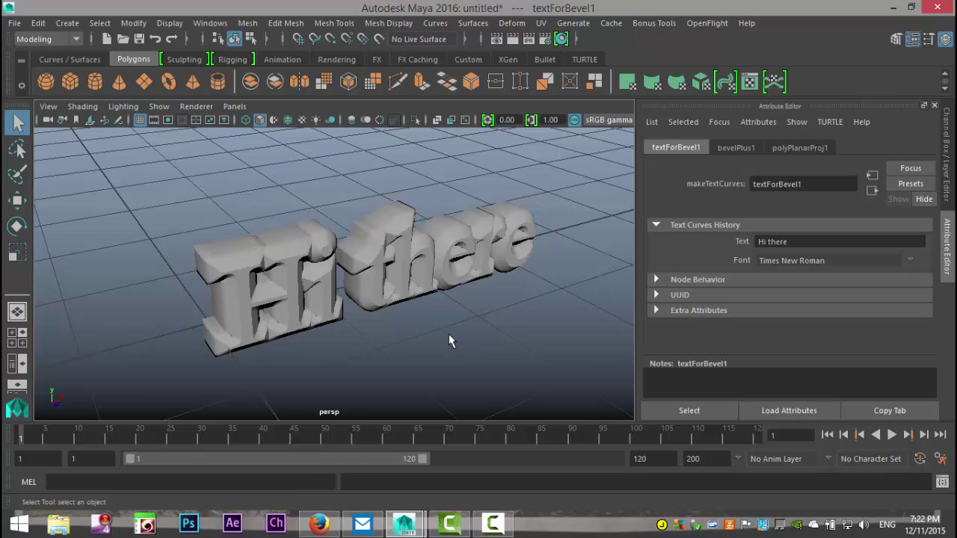
# Using the side view, raise the whole text mesh by about 0.115 units so it rests on the grid.
pyautogui.scroll(-4, 450, 336)
pyautogui.click(314, 290)
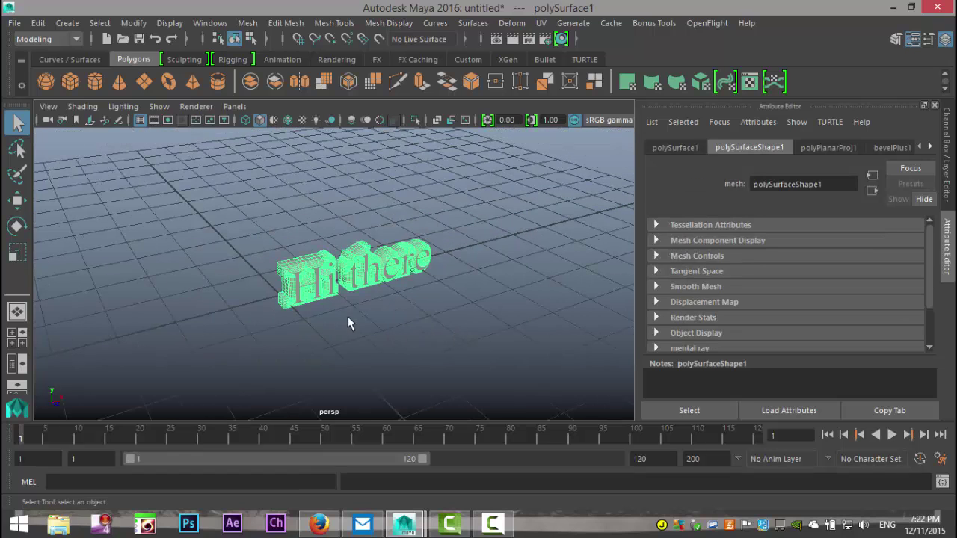
pyautogui.scroll(2, 404, 307)
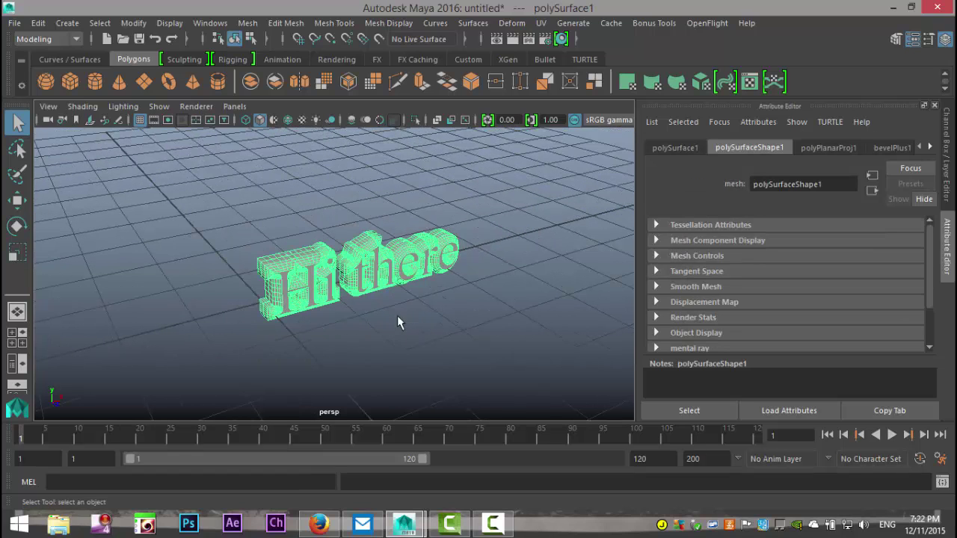
pyautogui.click(21, 341)
pyautogui.press('space')
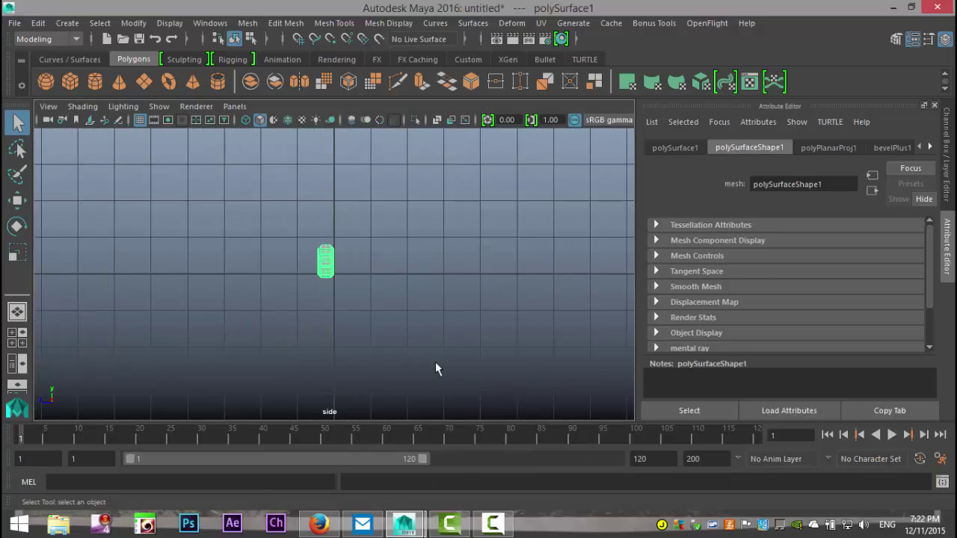
pyautogui.press('w')
pyautogui.moveTo(324, 188); pyautogui.dragTo(324, 189)
pyautogui.click(21, 341)
pyautogui.press('space')
pyautogui.scroll(-5, 445, 234)
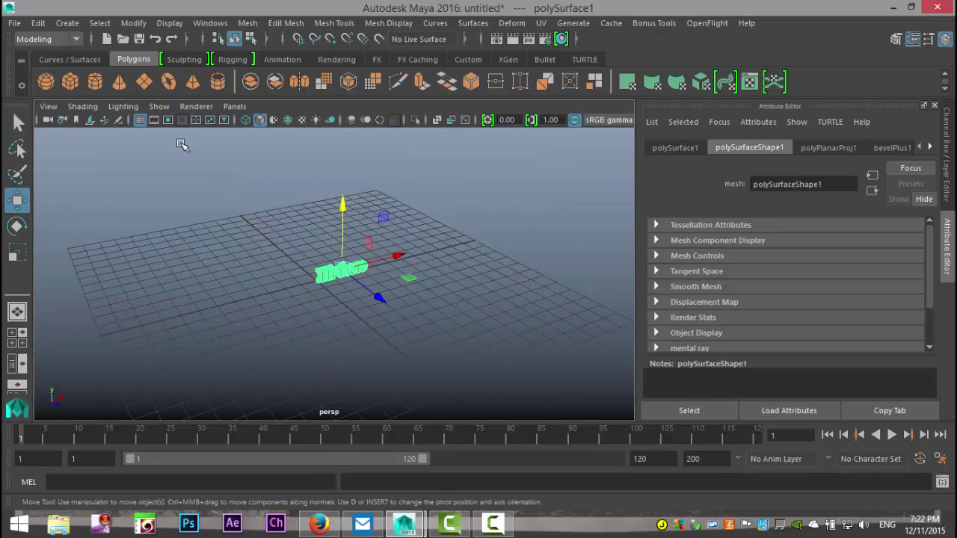
# Create a polygon plane at the origin and scale it uniformly to about 39.3 as the floor.
pyautogui.click(150, 90)
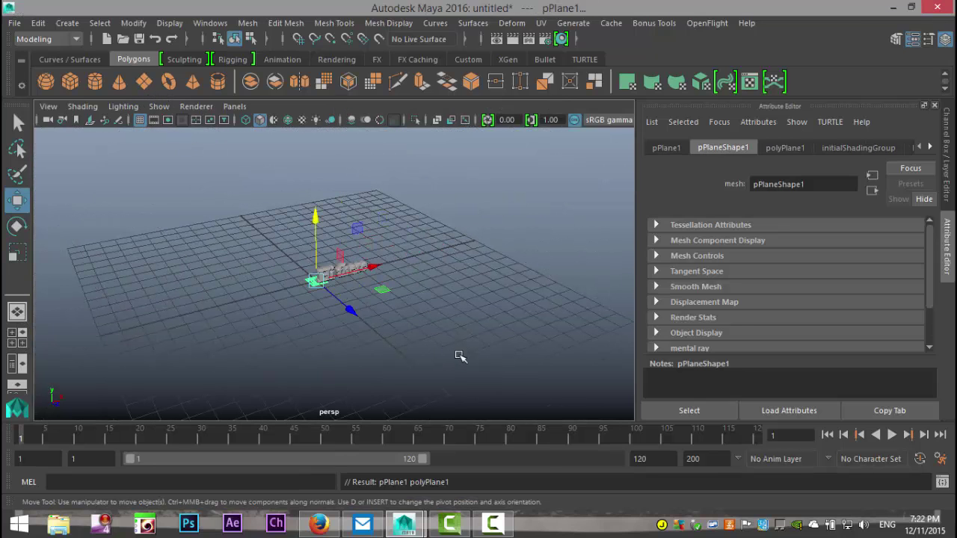
pyautogui.press('r')
pyautogui.moveTo(316, 281); pyautogui.dragTo(471, 331)
# Separate the text mesh into individual pieces.
pyautogui.scroll(6, 506, 325)
pyautogui.click(464, 259)
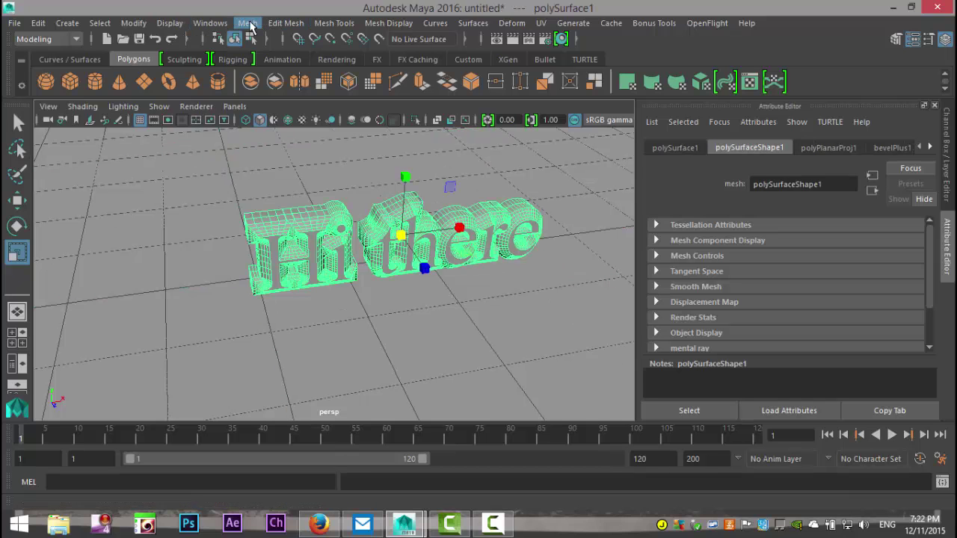
pyautogui.click(249, 23)
pyautogui.click(294, 86)
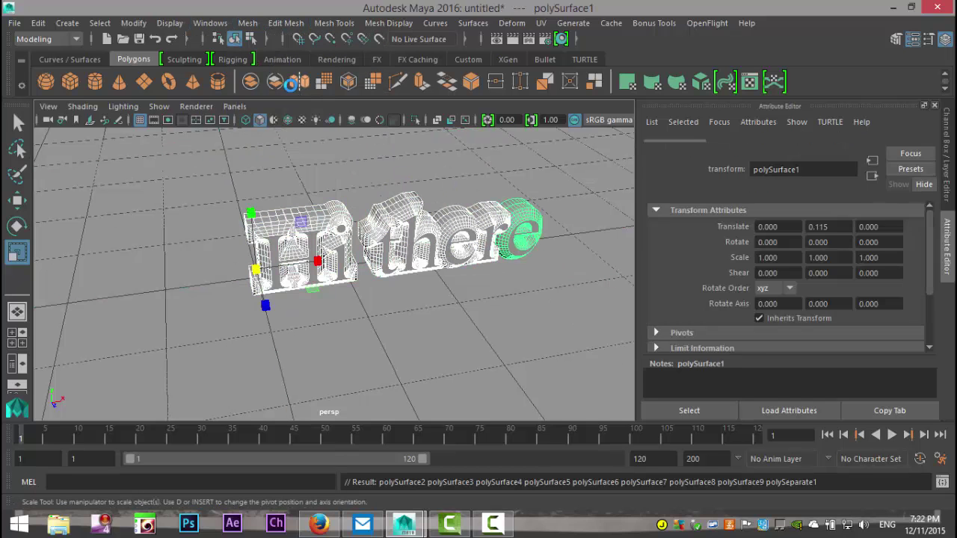
pyautogui.keyDown('alt'); pyautogui.moveTo(364, 340); pyautogui.dragTo(336, 313); pyautogui.keyUp('alt')
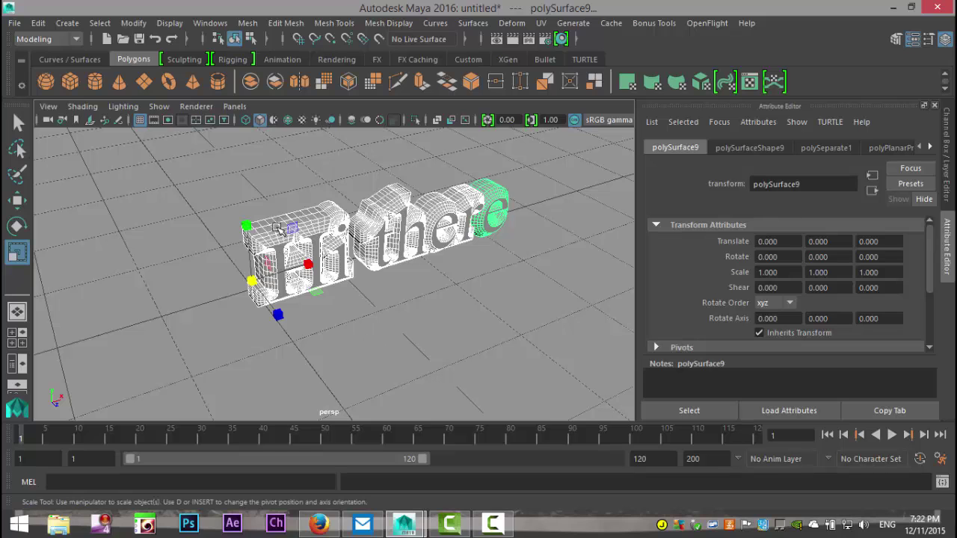
# Combine the dot and stem of the letter "i" into one mesh, and check the letters of "there" one by one.
pyautogui.click(277, 228)
pyautogui.click(337, 221)
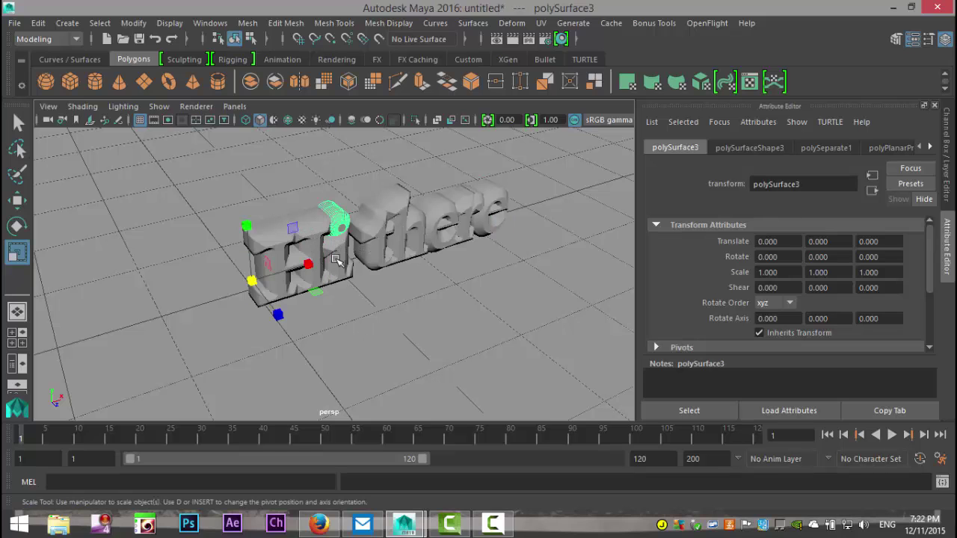
pyautogui.click(342, 238)
pyautogui.keyDown('shift'); pyautogui.click(342, 224); pyautogui.keyUp('shift')
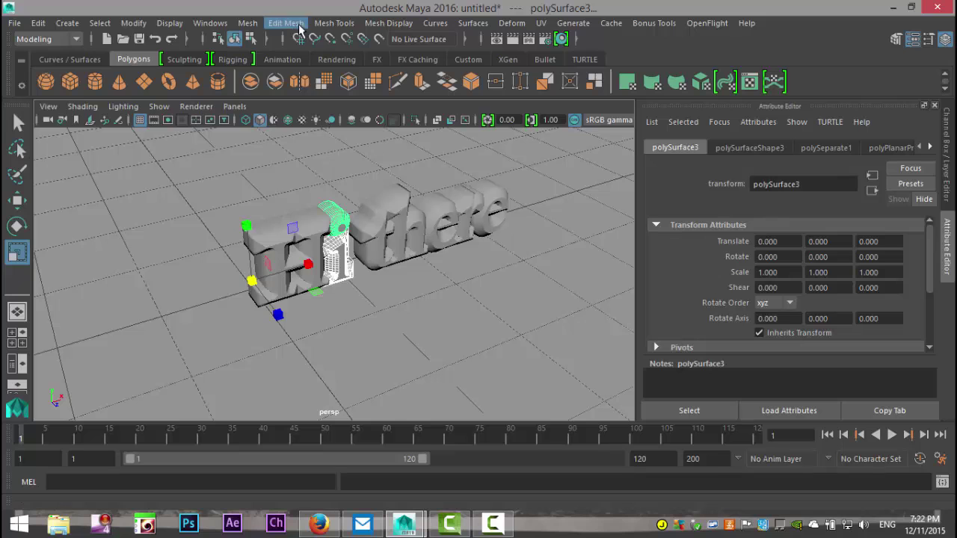
pyautogui.click(251, 24)
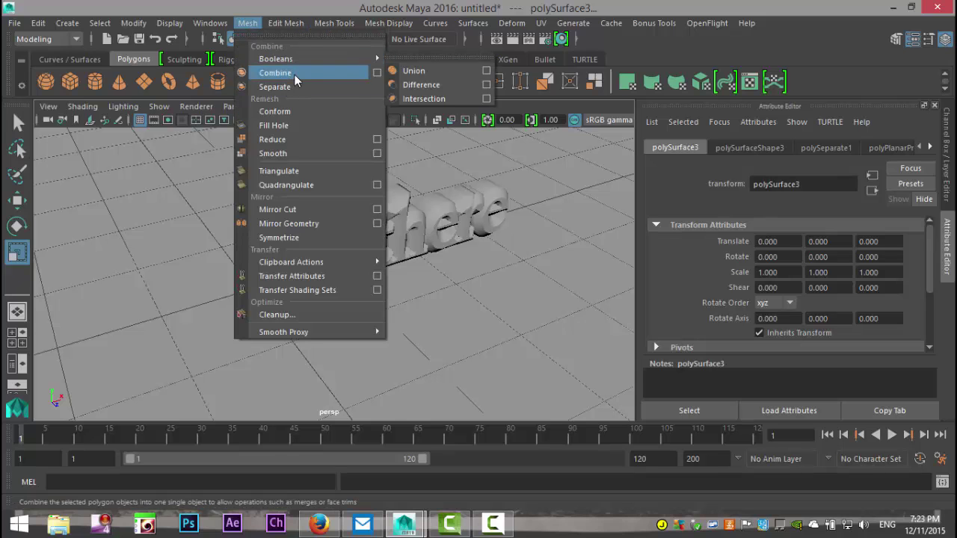
pyautogui.click(294, 74)
pyautogui.scroll(2, 419, 275)
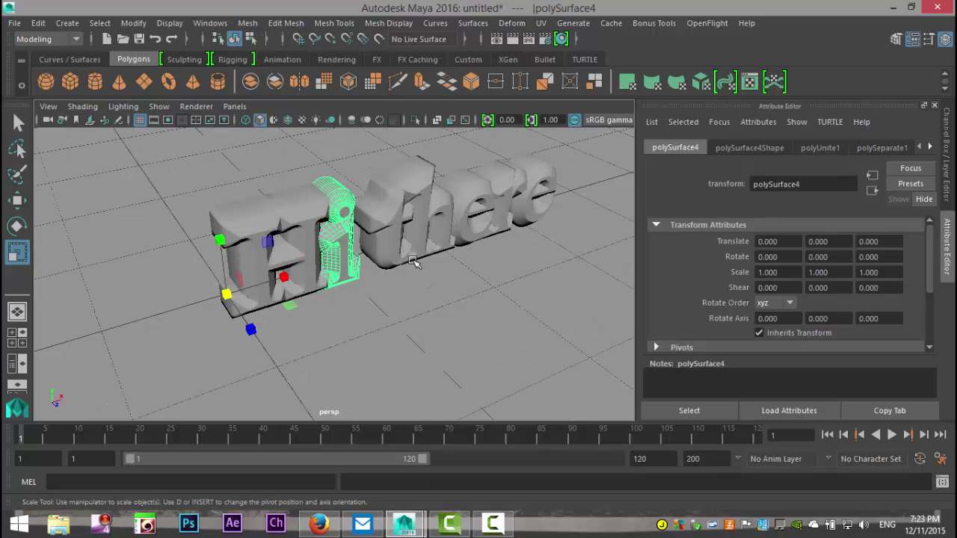
pyautogui.click(388, 225)
pyautogui.click(439, 222)
pyautogui.click(469, 210)
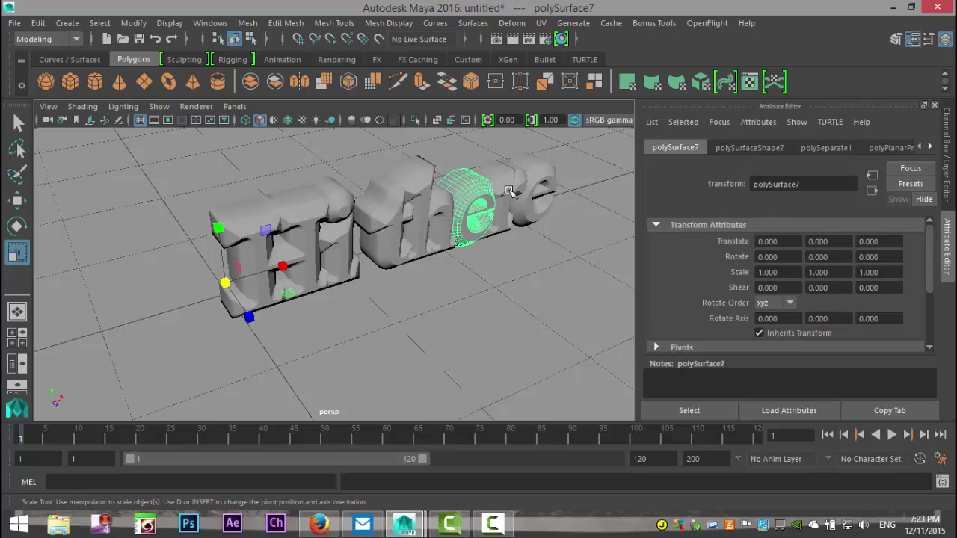
pyautogui.click(511, 192)
pyautogui.click(533, 192)
# Select all the letters of the text and assign them a new Blinn material.
pyautogui.keyDown('alt'); pyautogui.moveTo(534, 196); pyautogui.dragTo(512, 215, button='right'); pyautogui.keyUp('alt')
pyautogui.keyDown('alt'); pyautogui.moveTo(492, 230); pyautogui.dragTo(433, 299); pyautogui.keyUp('alt')
pyautogui.moveTo(169, 192); pyautogui.dragTo(511, 343)
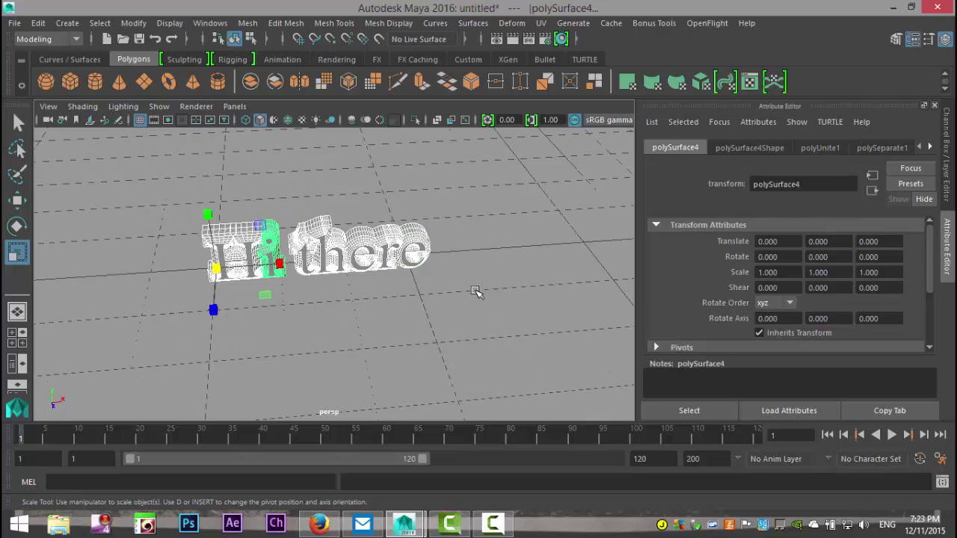
pyautogui.rightClick(404, 263)
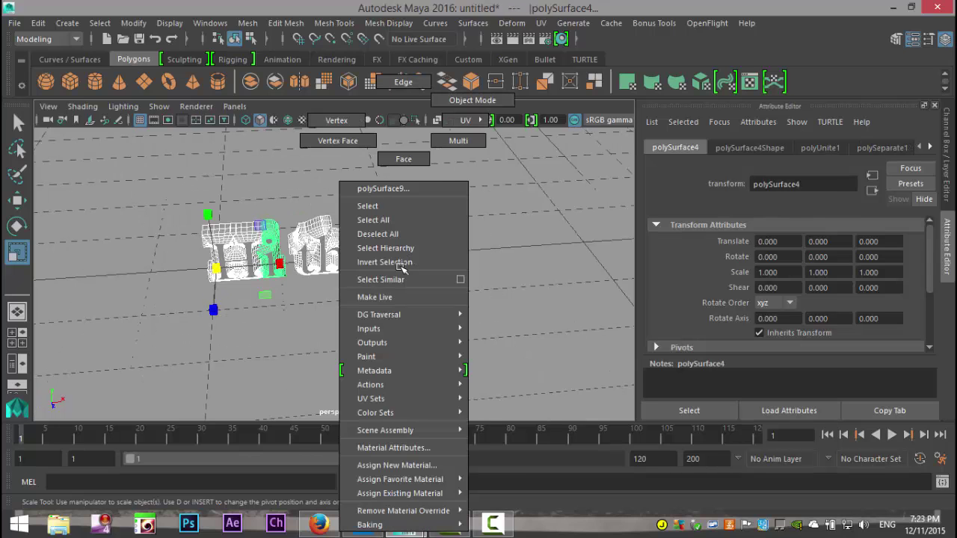
pyautogui.click(408, 464)
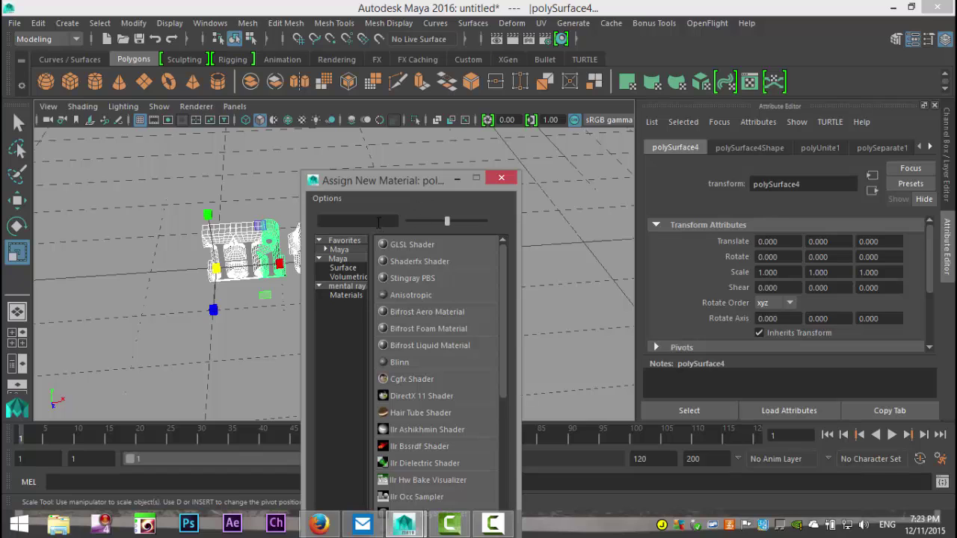
pyautogui.write('bli')
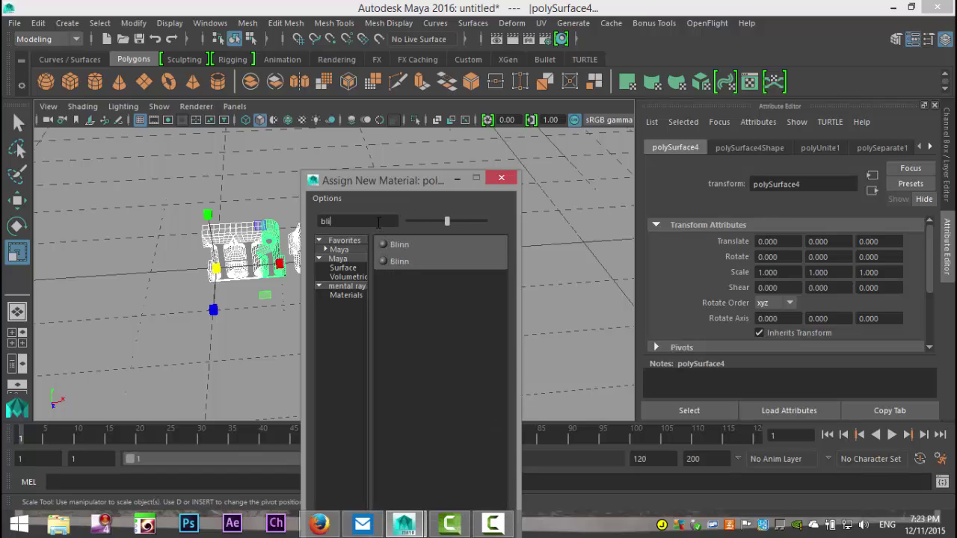
pyautogui.click(416, 245)
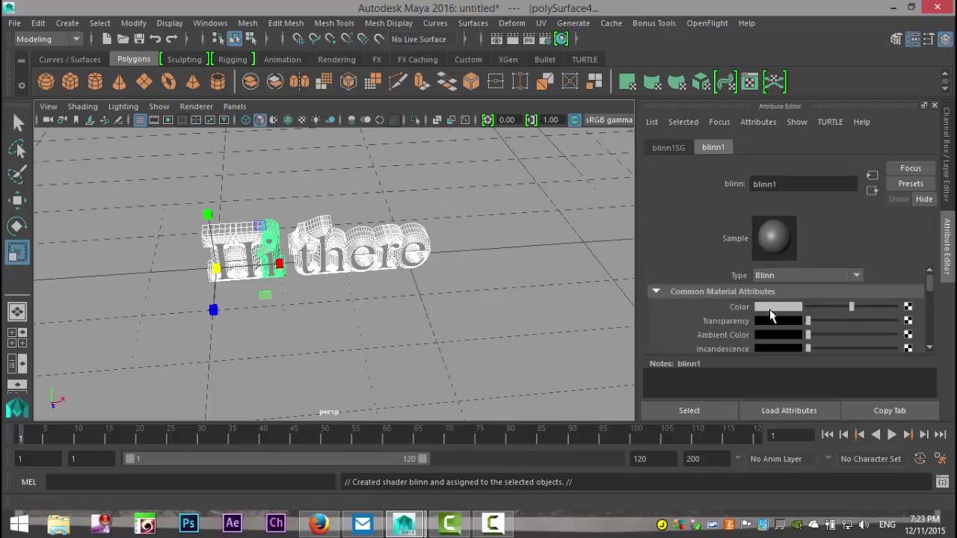
# Set the Blinn material's colour to red and select the floor plane to view the letters without their highlight.
pyautogui.click(771, 307)
pyautogui.click(716, 278)
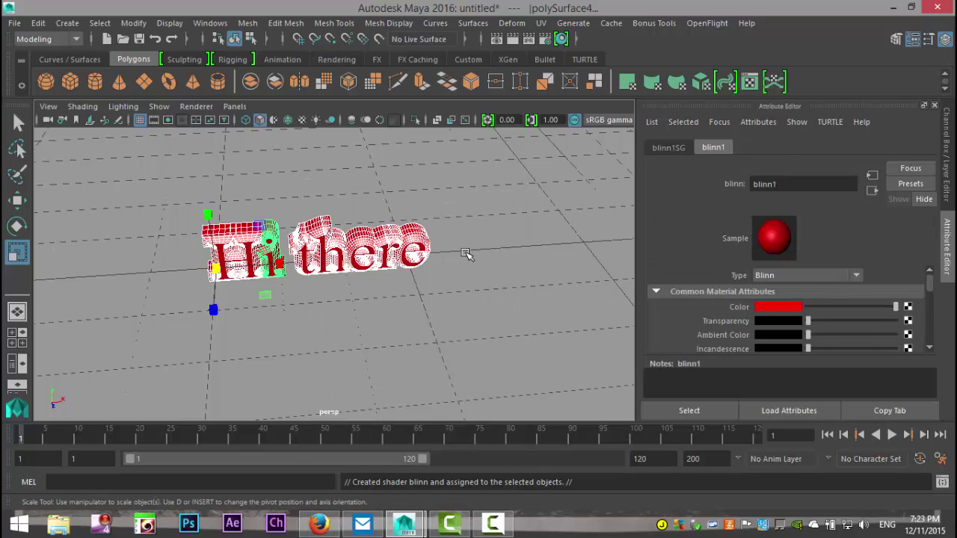
pyautogui.scroll(2, 459, 258)
pyautogui.click(421, 300)
pyautogui.keyDown('alt'); pyautogui.moveTo(359, 299); pyautogui.dragTo(403, 303); pyautogui.keyUp('alt')
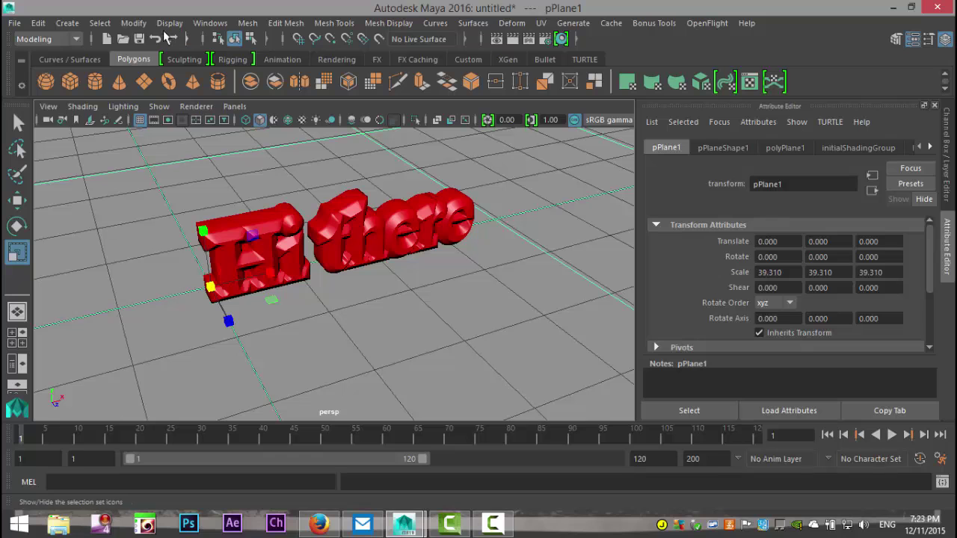
# Create an area light and raise it to about 2.64 units in Y.
pyautogui.click(67, 22)
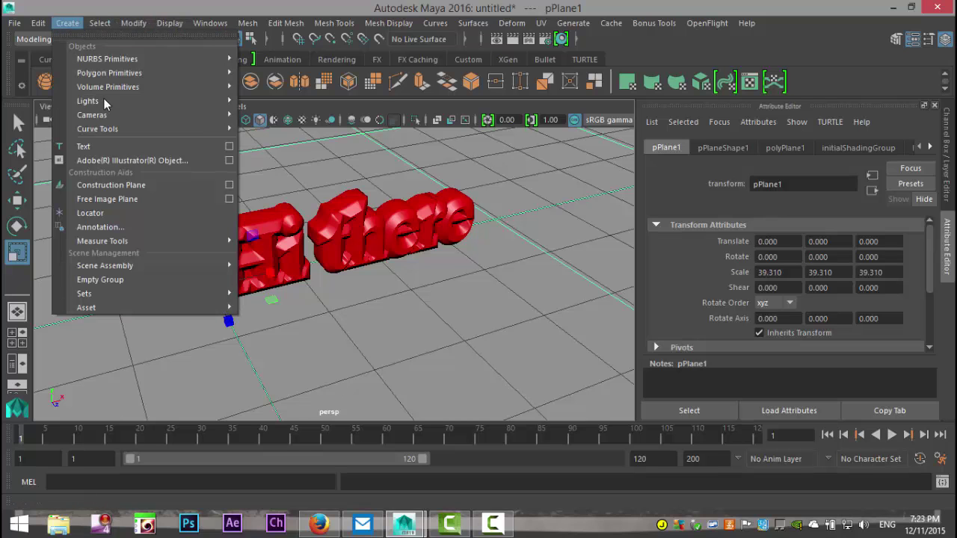
pyautogui.moveTo(129, 100)
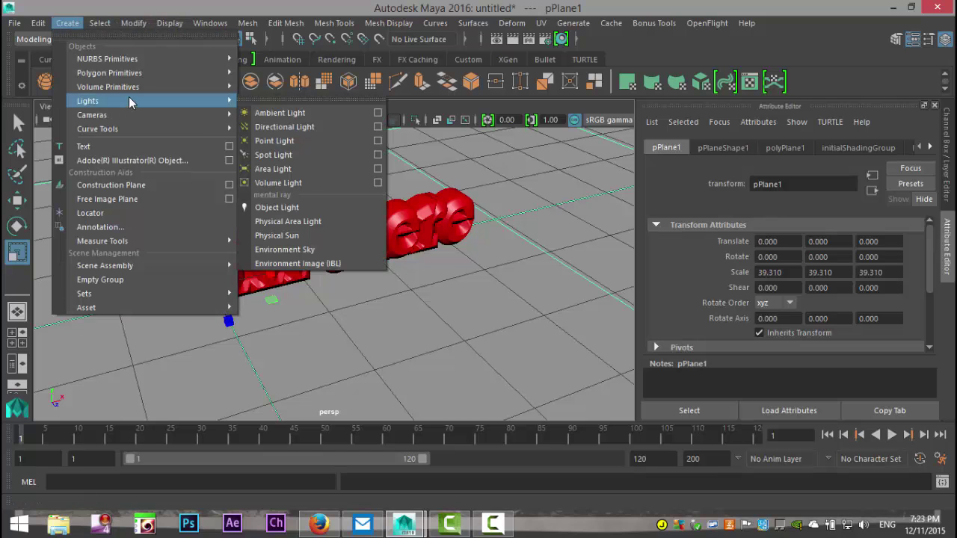
pyautogui.click(290, 172)
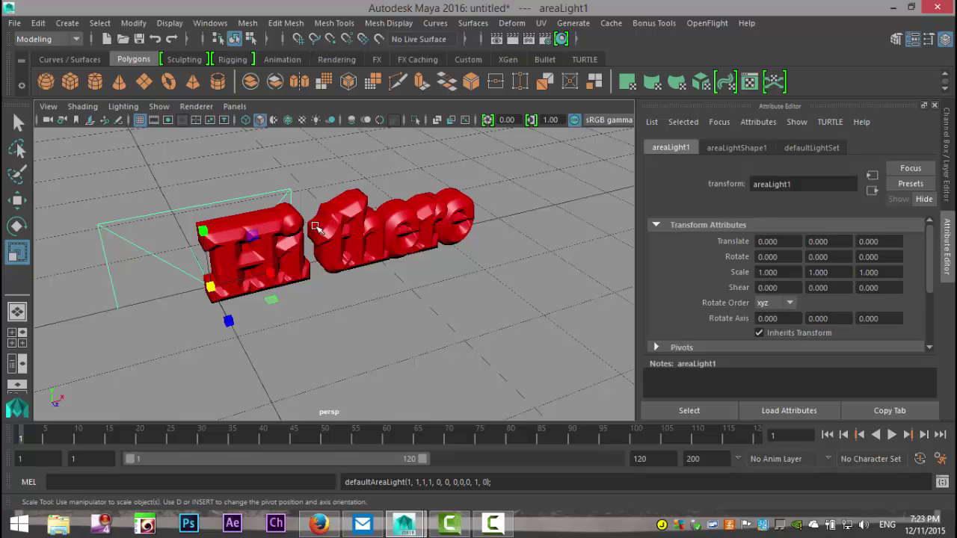
pyautogui.press('w')
pyautogui.scroll(-5, 315, 227)
pyautogui.moveTo(280, 214); pyautogui.dragTo(255, 106)
# Display the scene with all lights, moving the area light's aim point to about X 3.9 and the light to about X -7.2.
pyautogui.press('t')
pyautogui.keyDown('alt'); pyautogui.moveTo(355, 208); pyautogui.dragTo(387, 207); pyautogui.keyUp('alt')
pyautogui.moveTo(401, 169); pyautogui.dragTo(475, 222)
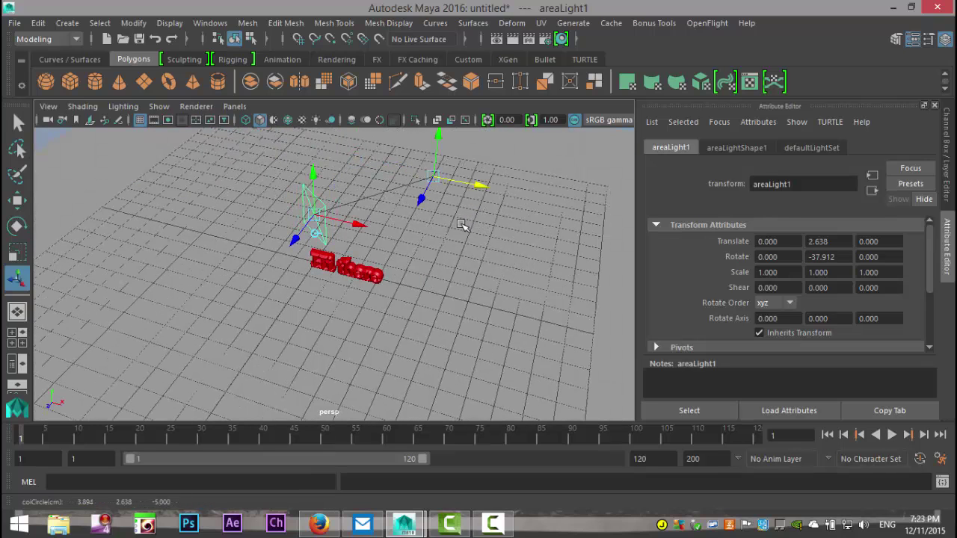
pyautogui.press('7')
pyautogui.moveTo(426, 251)
pyautogui.keyDown('alt'); pyautogui.mouseDown()
pyautogui.moveTo(386, 289)
pyautogui.moveTo(393, 294)
pyautogui.moveTo(355, 268)
pyautogui.moveTo(163, 252)
pyautogui.mouseUp(); pyautogui.keyUp('alt')
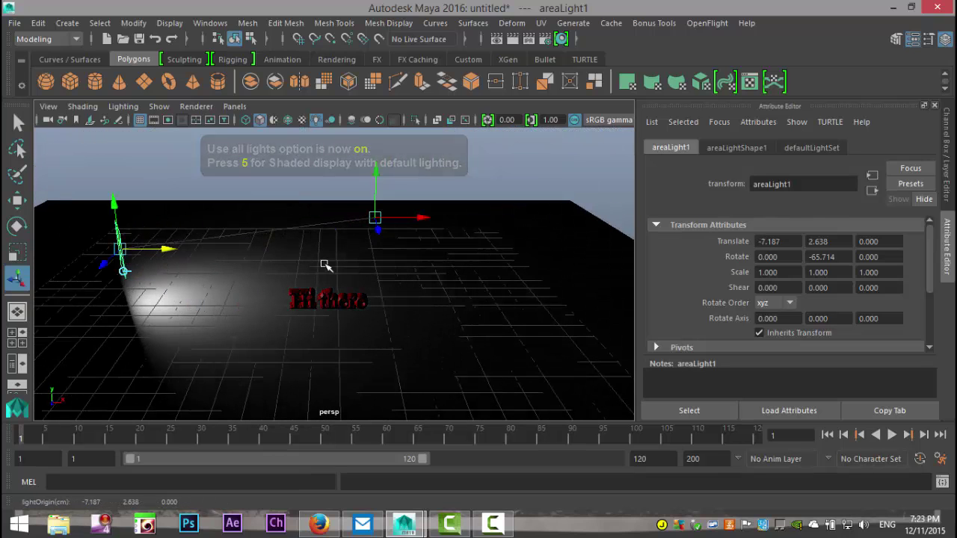
# Aim the area light at the text and move the light to about Y 4.9 and Z 5.6.
pyautogui.moveTo(379, 228); pyautogui.dragTo(385, 269)
pyautogui.moveTo(390, 213); pyautogui.dragTo(352, 303)
pyautogui.keyDown('alt'); pyautogui.moveTo(294, 333); pyautogui.dragTo(354, 328); pyautogui.keyUp('alt')
pyautogui.moveTo(244, 277); pyautogui.dragTo(383, 373)
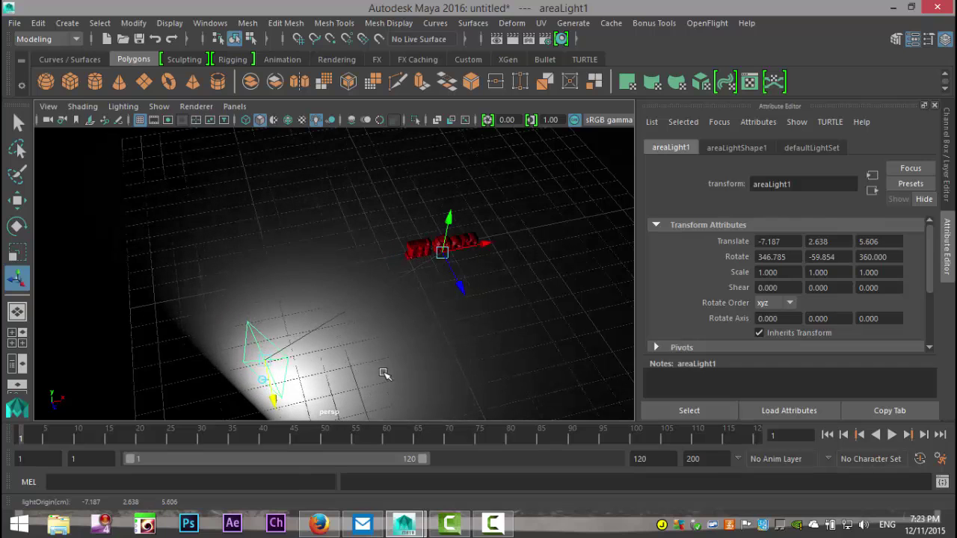
pyautogui.moveTo(265, 332); pyautogui.dragTo(265, 282)
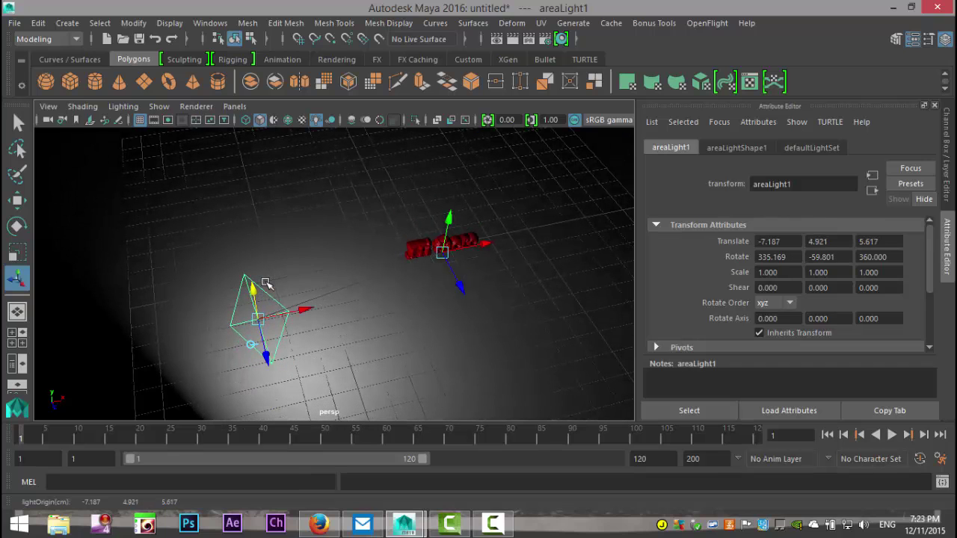
# Duplicate the area light and move the copy to about X 5.8, on the other side of the text.
pyautogui.hotkey('ctrl', 'd')
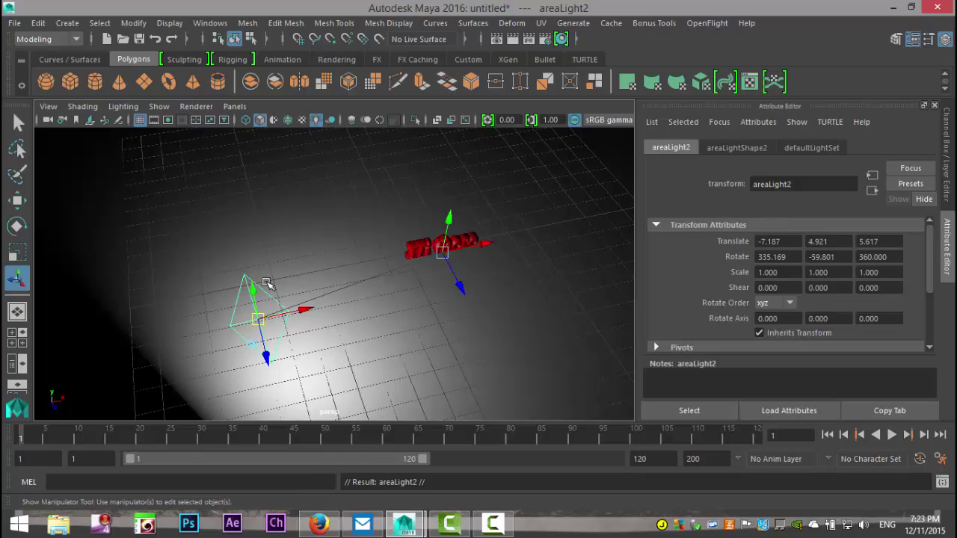
pyautogui.moveTo(299, 310); pyautogui.dragTo(673, 225)
# Examine the text up close and select each letter in turn to check that all are separate objects.
pyautogui.scroll(5, 456, 296)
pyautogui.keyDown('alt'); pyautogui.moveTo(370, 300); pyautogui.dragTo(156, 372, button='middle'); pyautogui.keyUp('alt')
pyautogui.keyDown('alt'); pyautogui.moveTo(156, 372); pyautogui.dragTo(214, 334); pyautogui.keyUp('alt')
pyautogui.keyDown('alt'); pyautogui.moveTo(233, 333); pyautogui.dragTo(312, 310, button='middle'); pyautogui.keyUp('alt')
pyautogui.keyDown('alt'); pyautogui.moveTo(311, 311); pyautogui.dragTo(301, 360); pyautogui.keyUp('alt')
pyautogui.scroll(5, 323, 362)
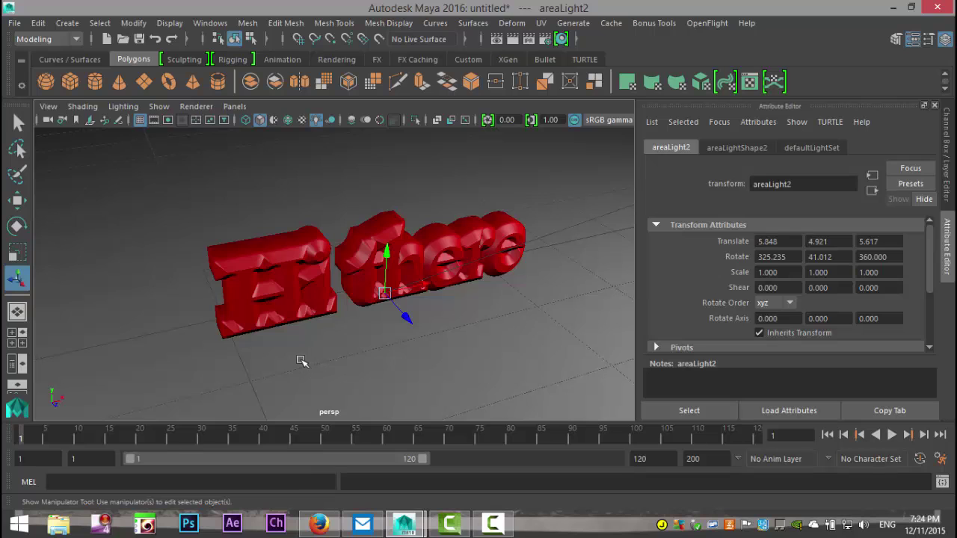
pyautogui.click(231, 284)
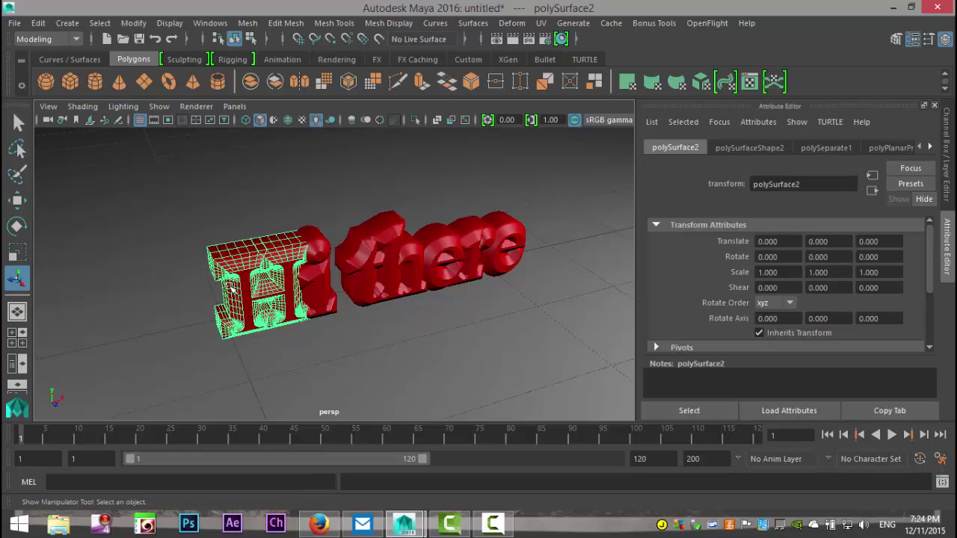
pyautogui.click(326, 287)
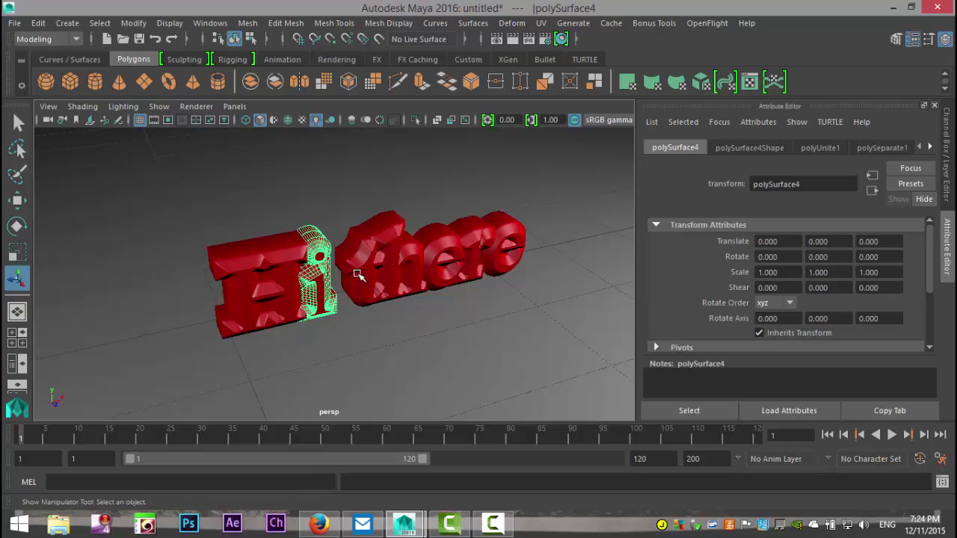
pyautogui.click(361, 274)
pyautogui.click(404, 250)
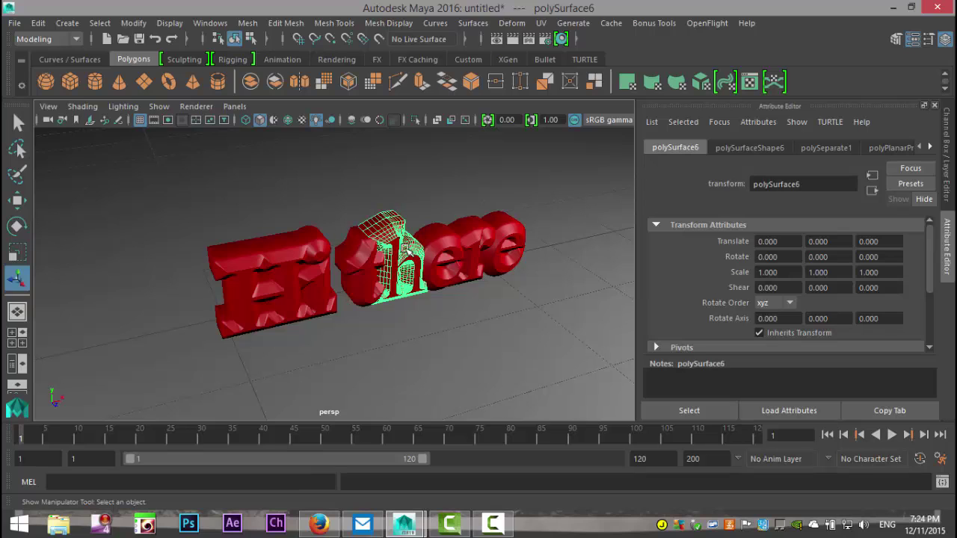
pyautogui.click(447, 247)
pyautogui.click(482, 238)
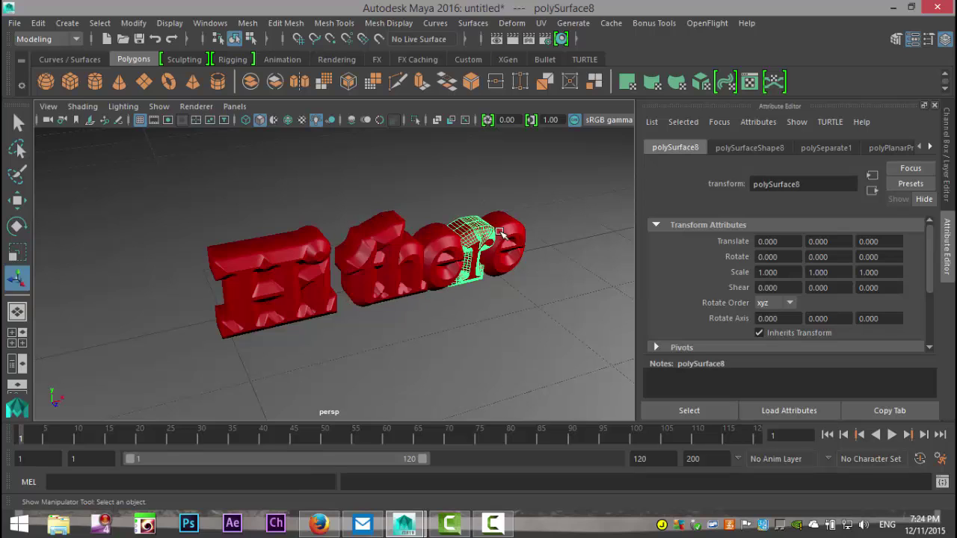
pyautogui.click(506, 233)
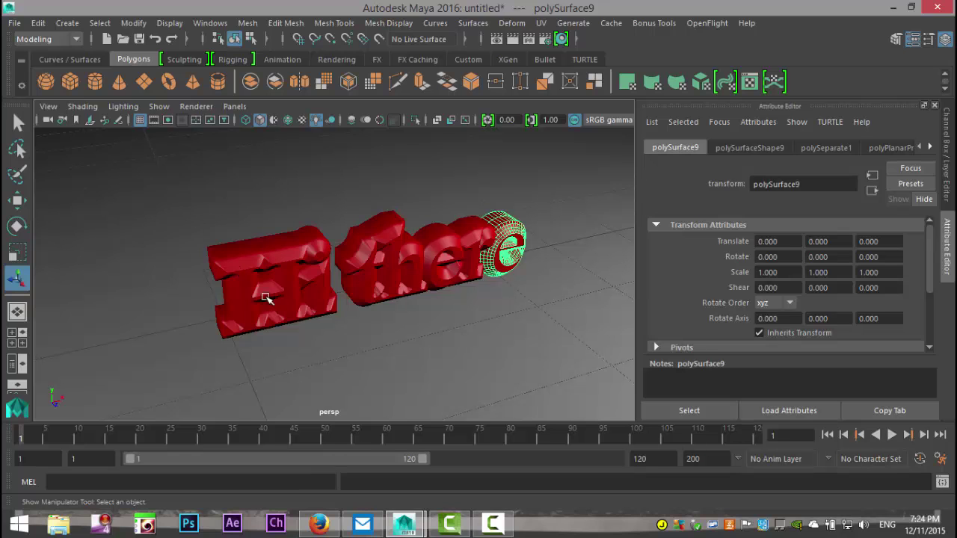
# Set the animation's playback range to end at frame 250.
pyautogui.scroll(-3, 278, 288)
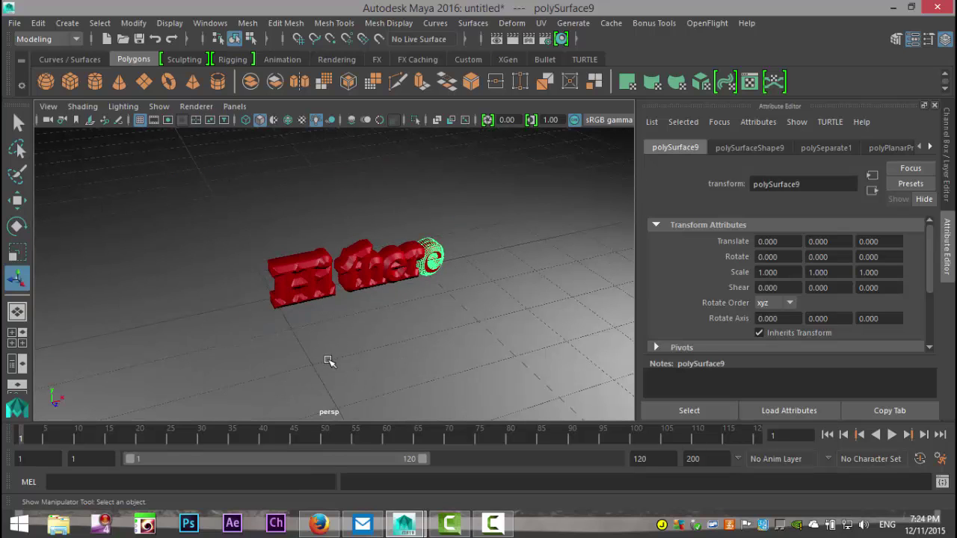
pyautogui.scroll(-2, 306, 343)
pyautogui.scroll(2, 306, 348)
pyautogui.moveTo(293, 356)
pyautogui.keyDown('alt'); pyautogui.mouseDown()
pyautogui.moveTo(299, 371)
pyautogui.moveTo(302, 361)
pyautogui.mouseUp(); pyautogui.keyUp('alt')
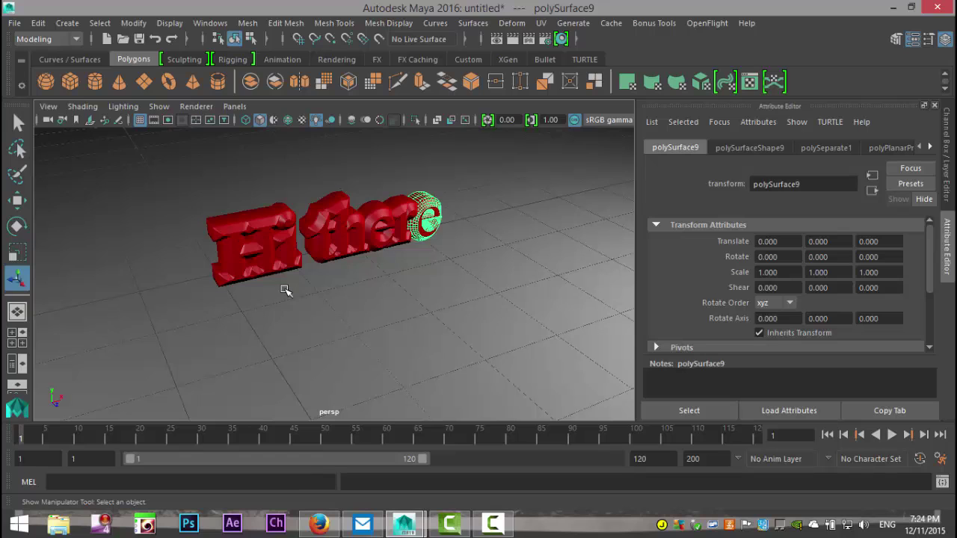
pyautogui.moveTo(619, 453); pyautogui.dragTo(557, 450)
pyautogui.write('250')
pyautogui.press('Return')
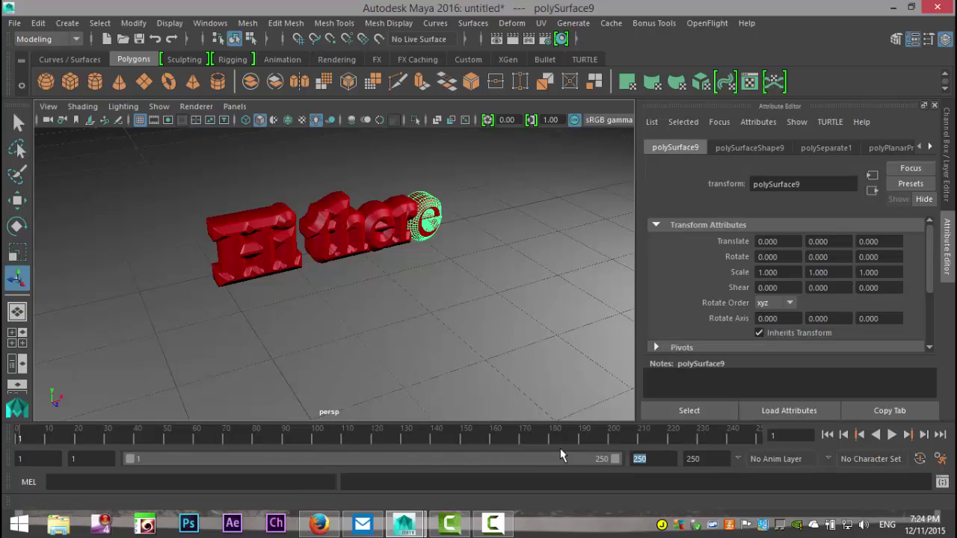
# Key the letter H at frame 1 and move it forward to about Z 0.73 at frame 20.
pyautogui.click(224, 232)
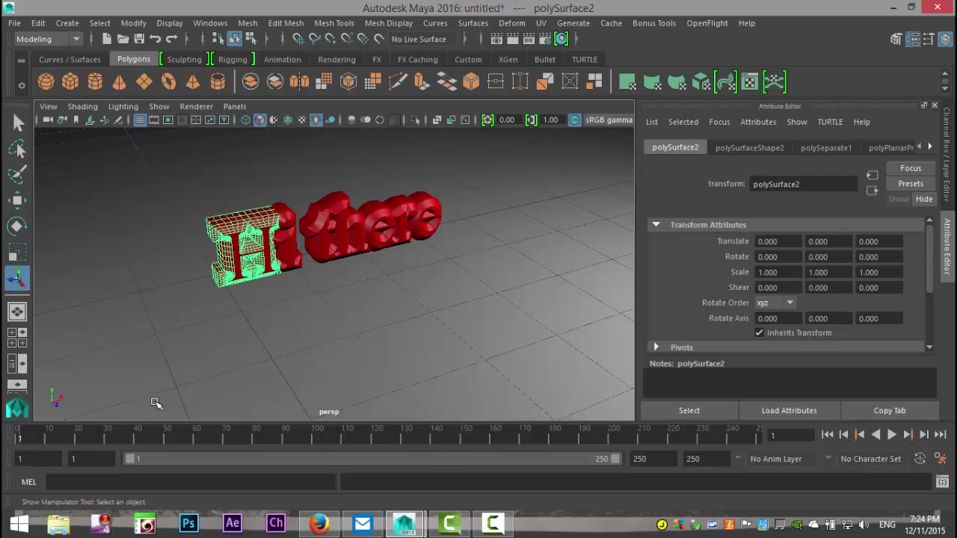
pyautogui.press('s')
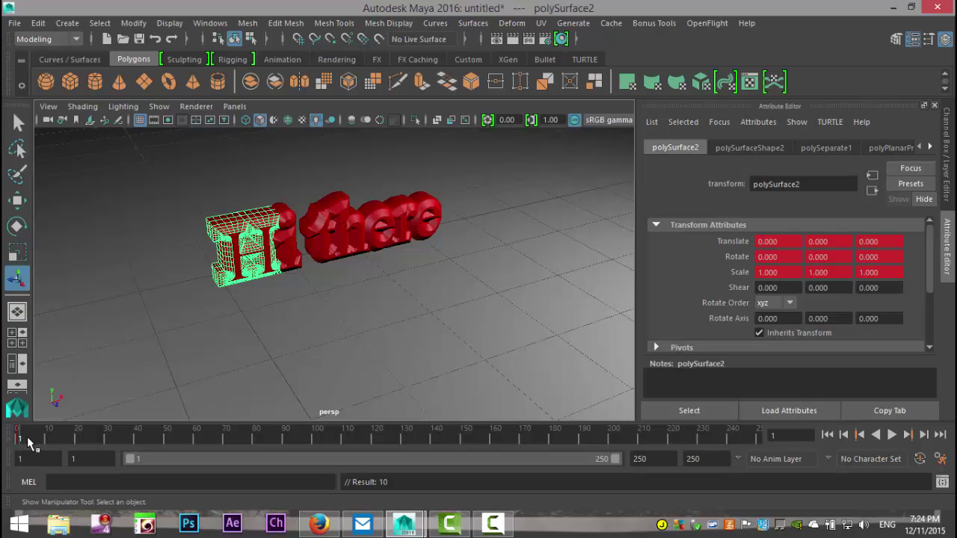
pyautogui.moveTo(26, 441); pyautogui.dragTo(76, 437)
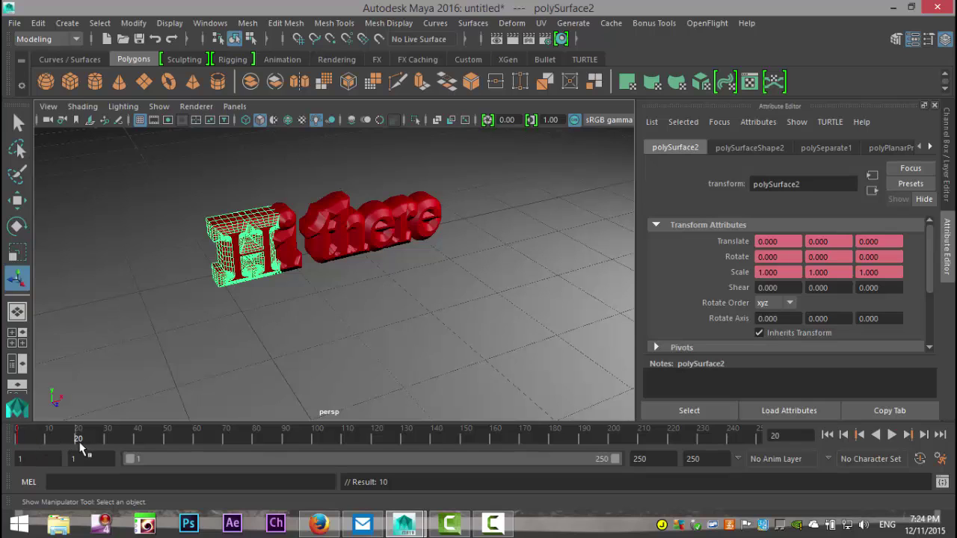
pyautogui.press('w')
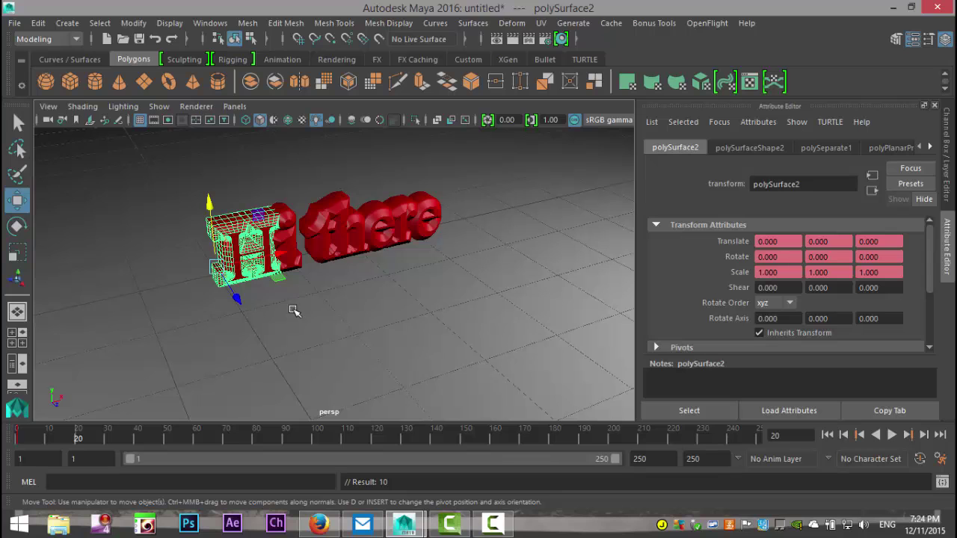
pyautogui.moveTo(238, 299); pyautogui.dragTo(258, 327)
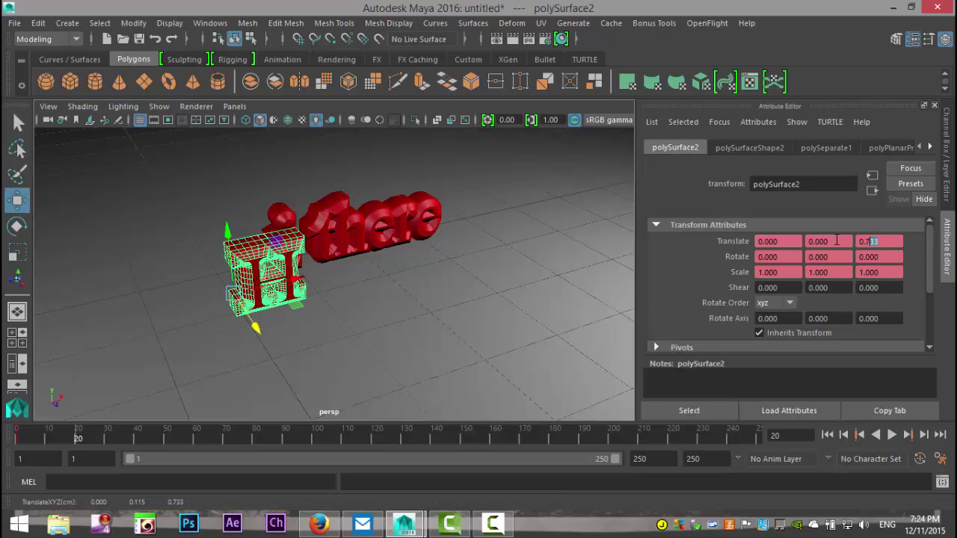
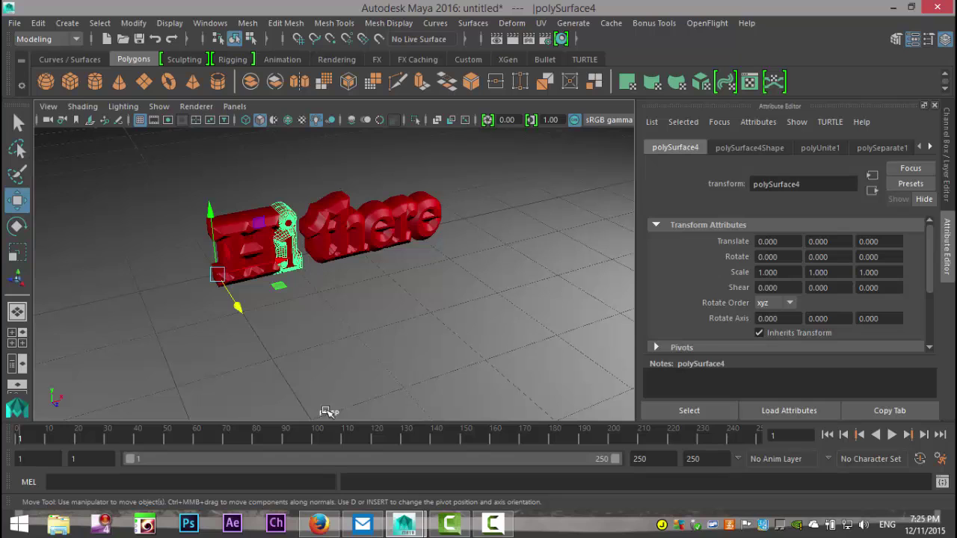
# Key the letter i at frame 1, and at frame 40 set its Translate Z to 1 and key that value.
pyautogui.press('s')
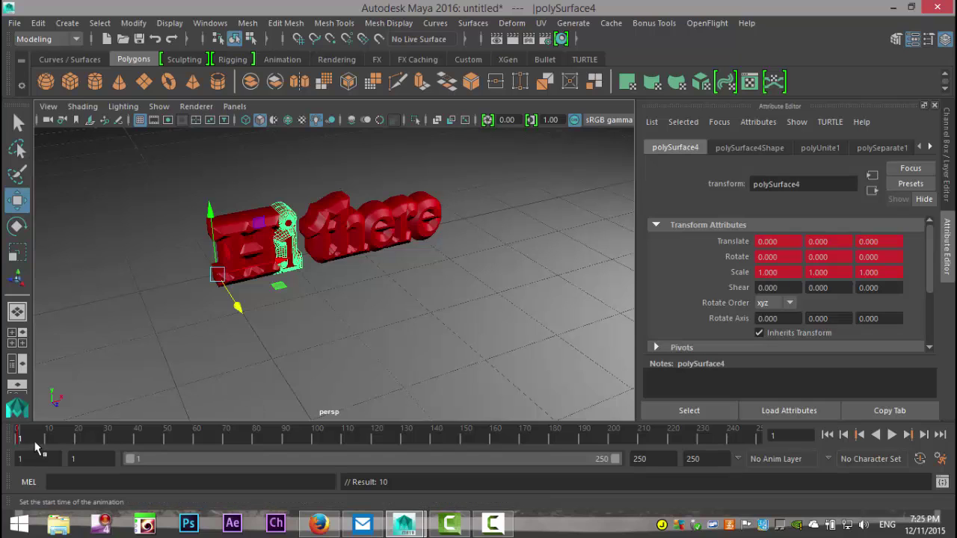
pyautogui.moveTo(35, 442); pyautogui.dragTo(128, 443)
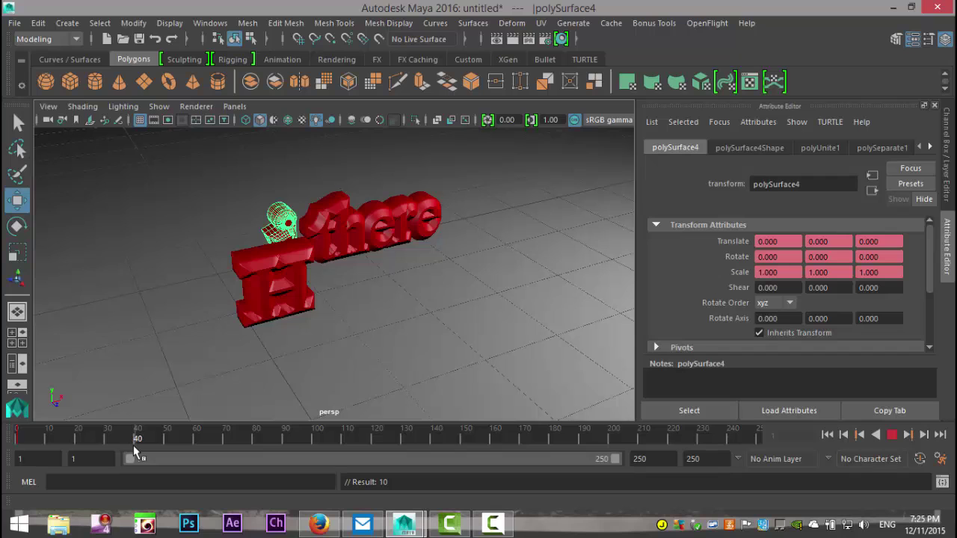
pyautogui.moveTo(133, 445); pyautogui.dragTo(139, 445)
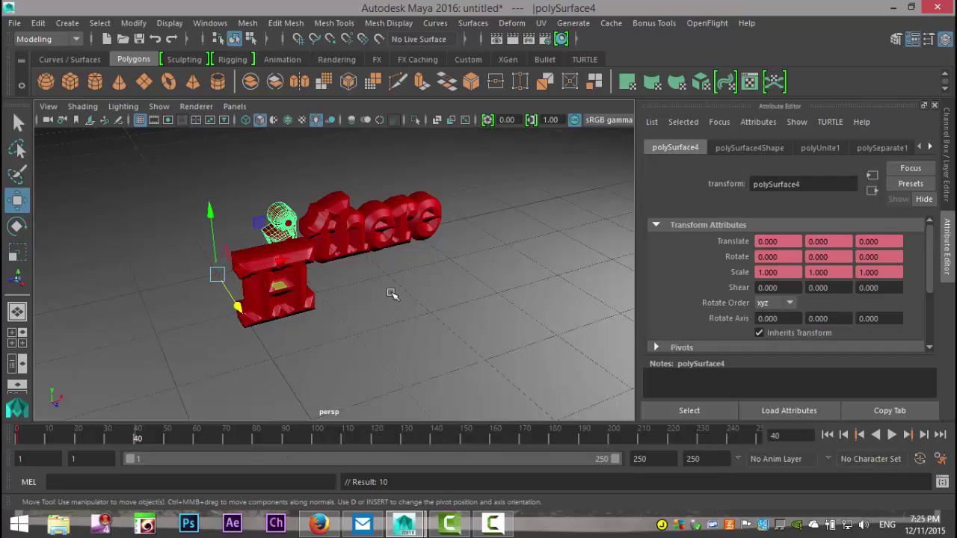
pyautogui.moveTo(237, 306); pyautogui.dragTo(270, 355)
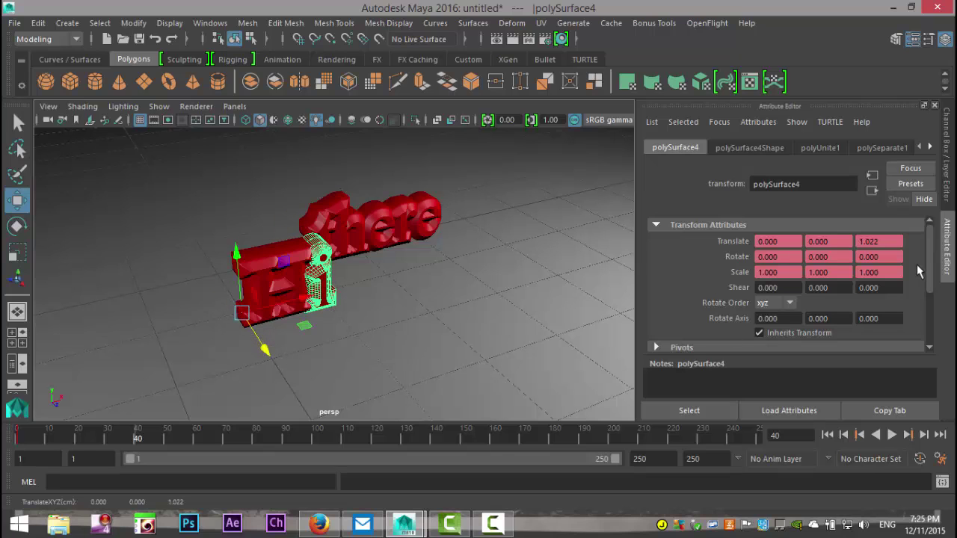
pyautogui.write('1')
pyautogui.press('Return')
pyautogui.rightClick(871, 245)
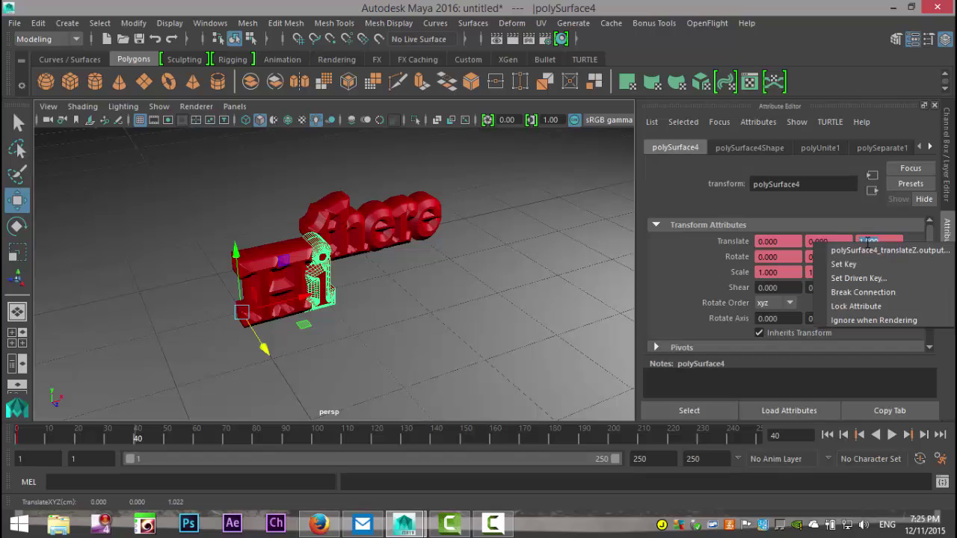
pyautogui.click(850, 260)
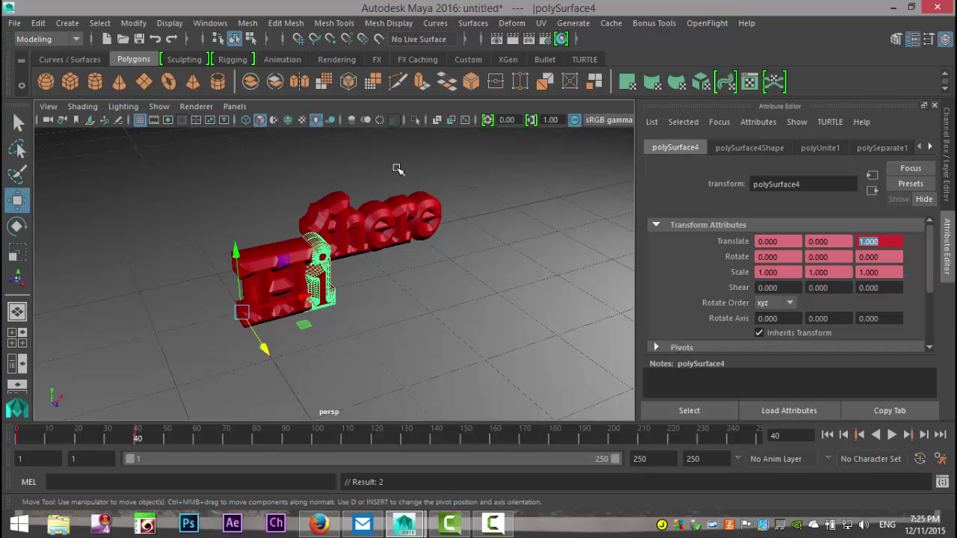
# Key the letter t at frame 1, and at frame 60 set its Translate Z to 1 and key that value.
pyautogui.click(318, 221)
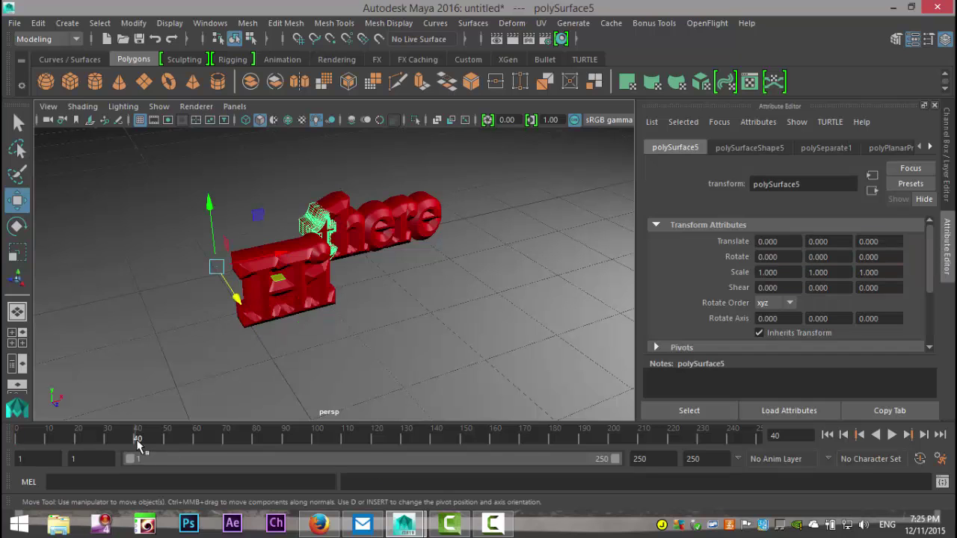
pyautogui.moveTo(137, 445); pyautogui.dragTo(9, 451)
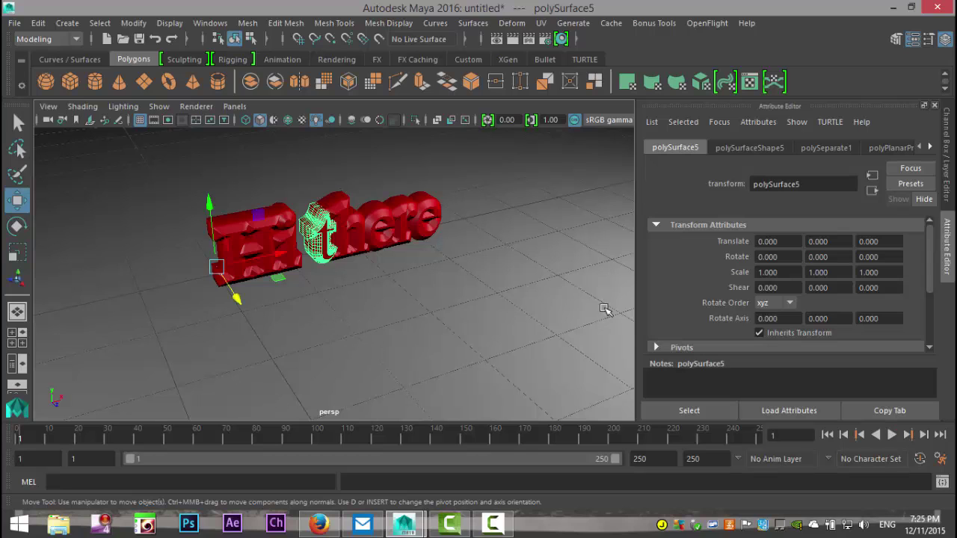
pyautogui.press('s')
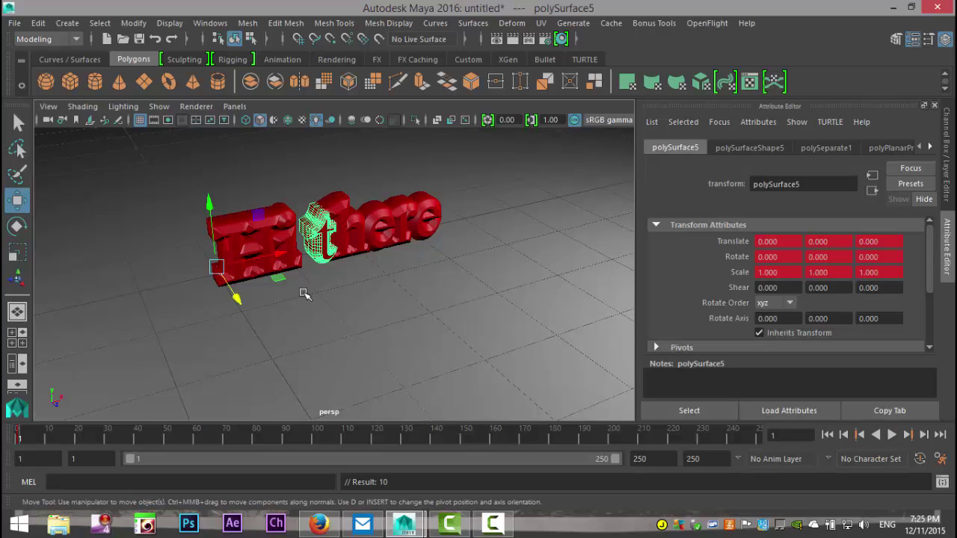
pyautogui.moveTo(29, 447); pyautogui.dragTo(193, 452)
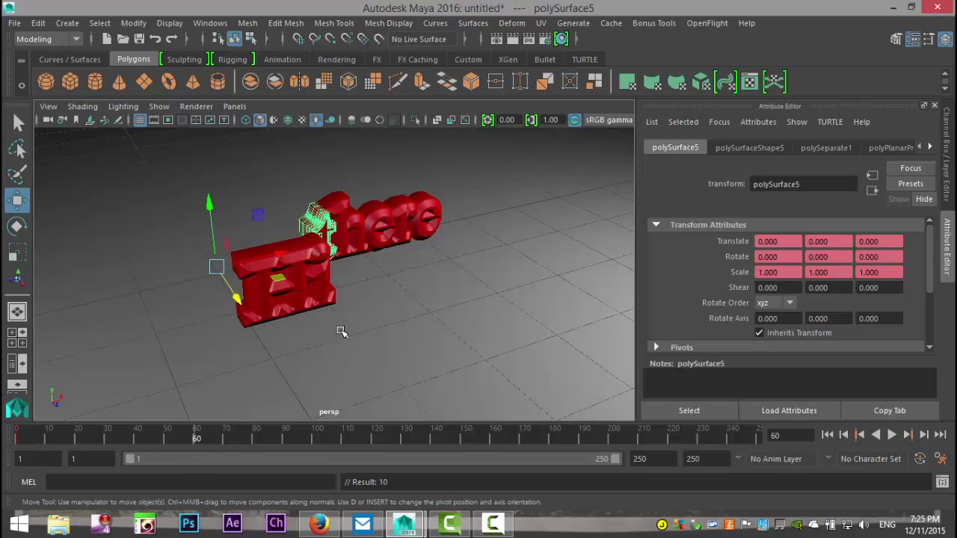
pyautogui.moveTo(237, 299); pyautogui.dragTo(262, 335)
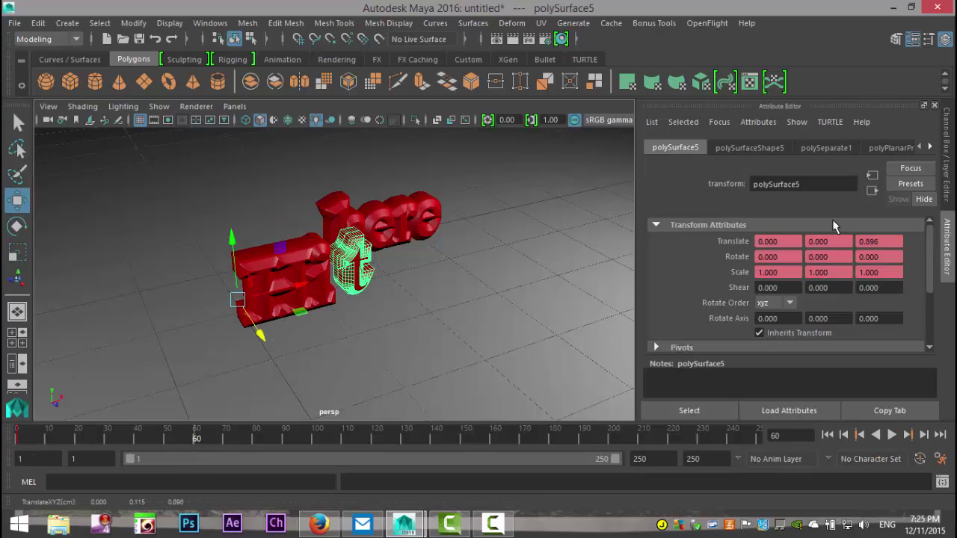
pyautogui.click(891, 241)
pyautogui.press('Return')
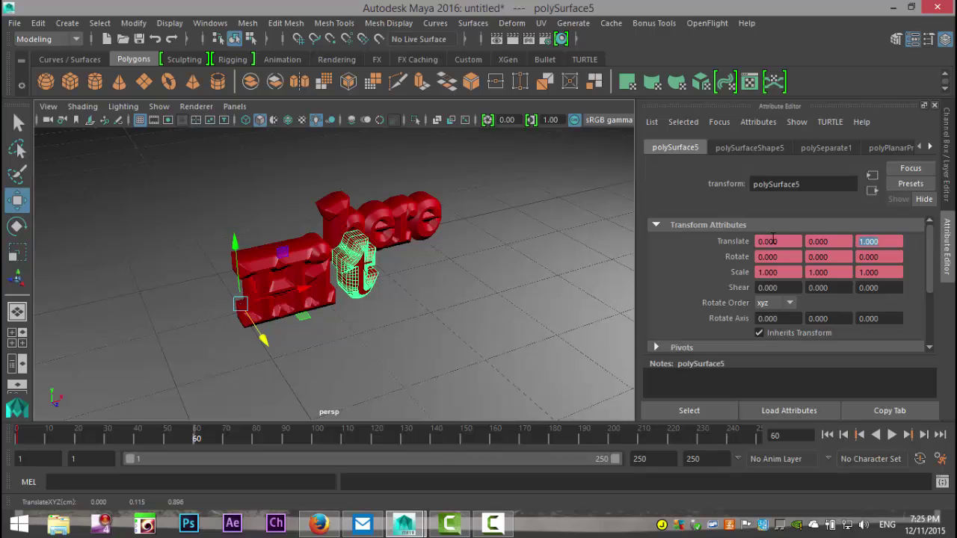
pyautogui.rightClick(867, 242)
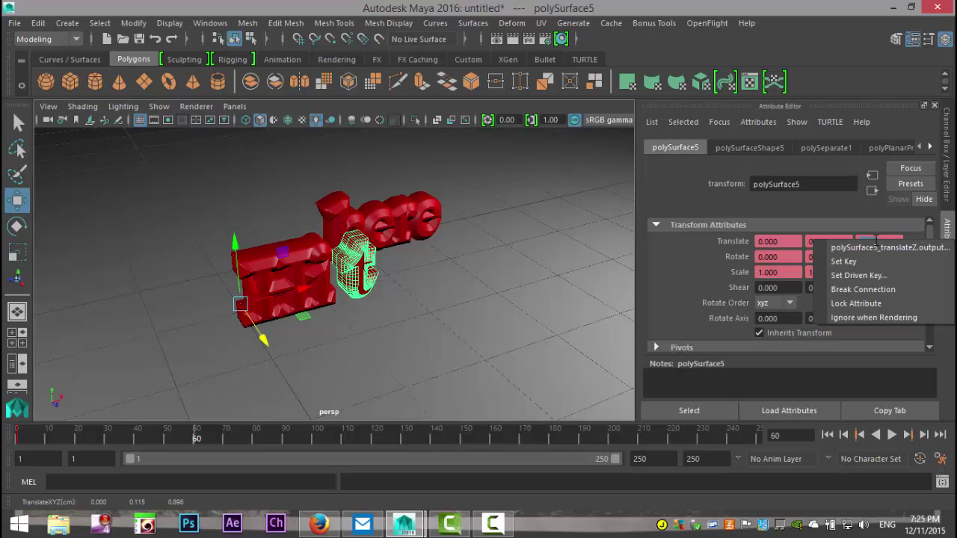
pyautogui.click(845, 261)
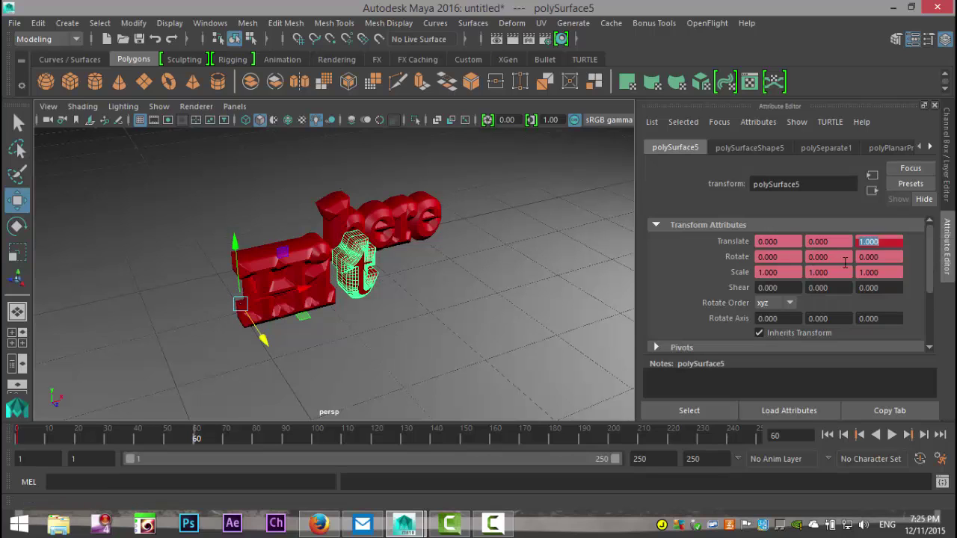
pyautogui.click(430, 299)
# Key the letter h at frame 1, and at frame 80 set its Translate Z to 1 and key that value.
pyautogui.click(337, 214)
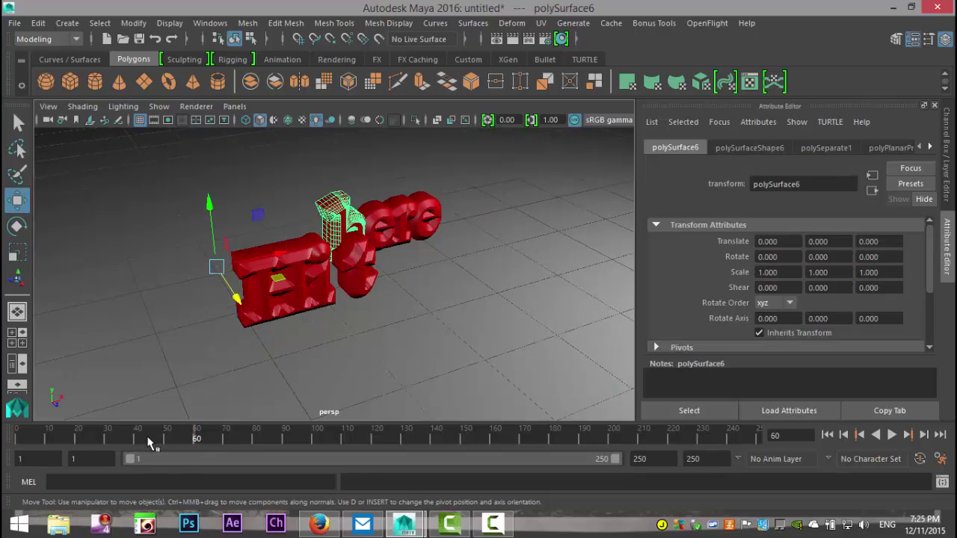
pyautogui.moveTo(192, 439); pyautogui.dragTo(4, 437)
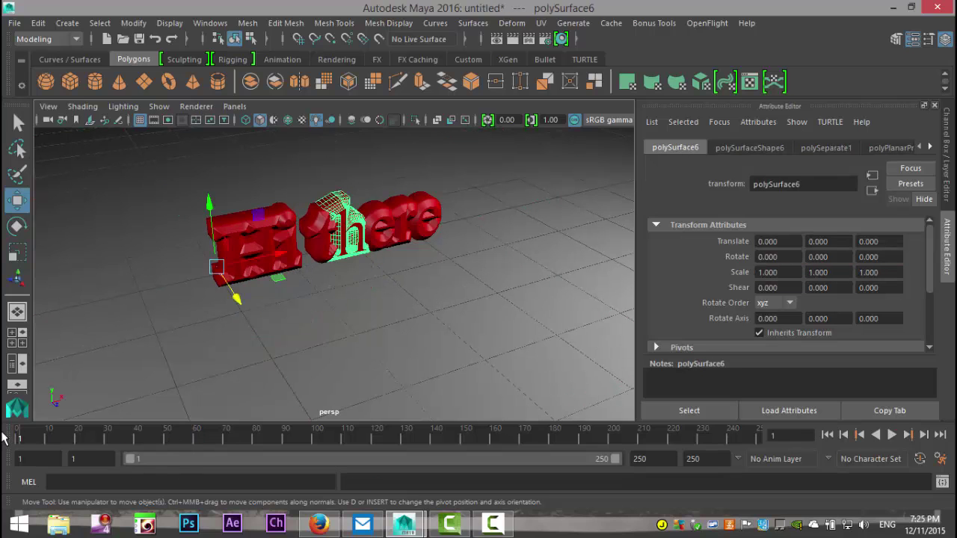
pyautogui.press('s')
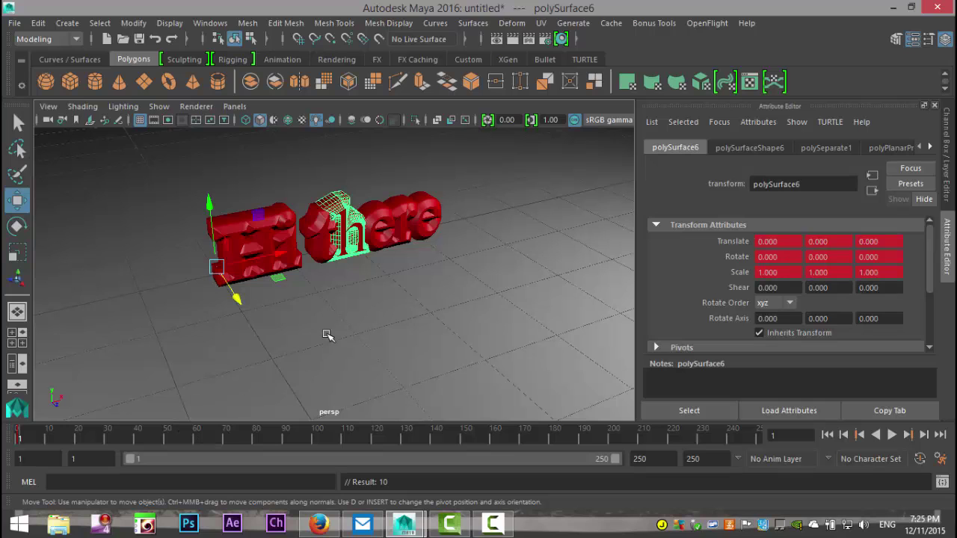
pyautogui.hotkey('alt', 'v')
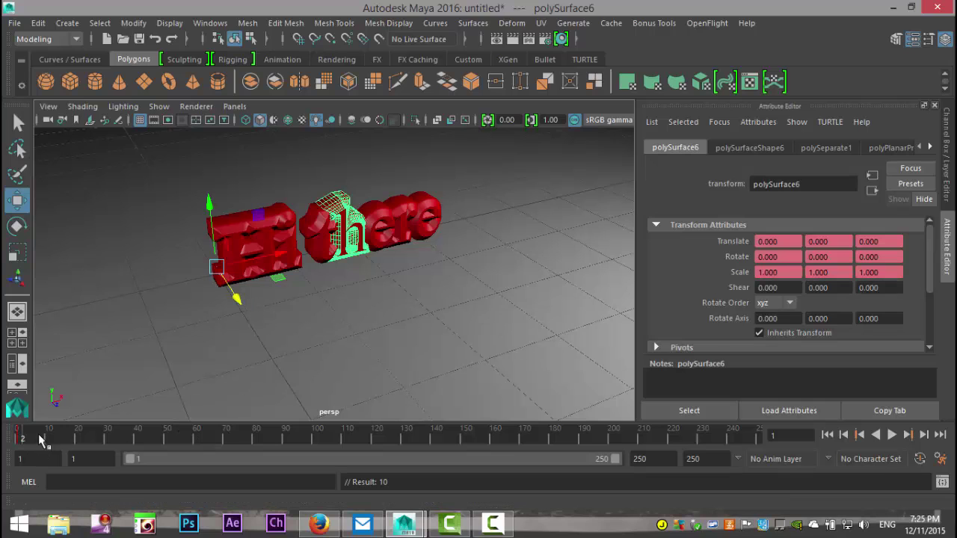
pyautogui.moveTo(261, 450); pyautogui.dragTo(252, 449)
pyautogui.hotkey('alt', 'v')
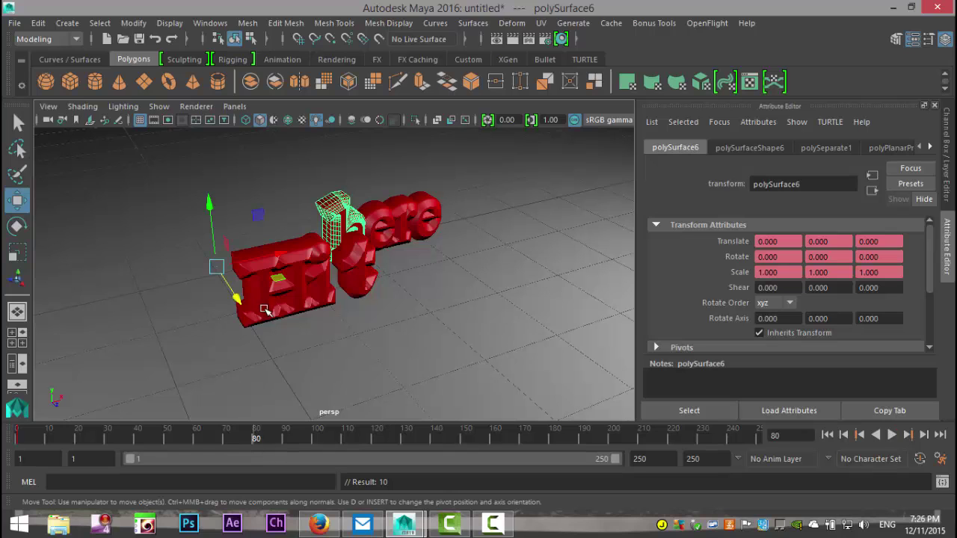
pyautogui.moveTo(236, 299); pyautogui.dragTo(262, 336)
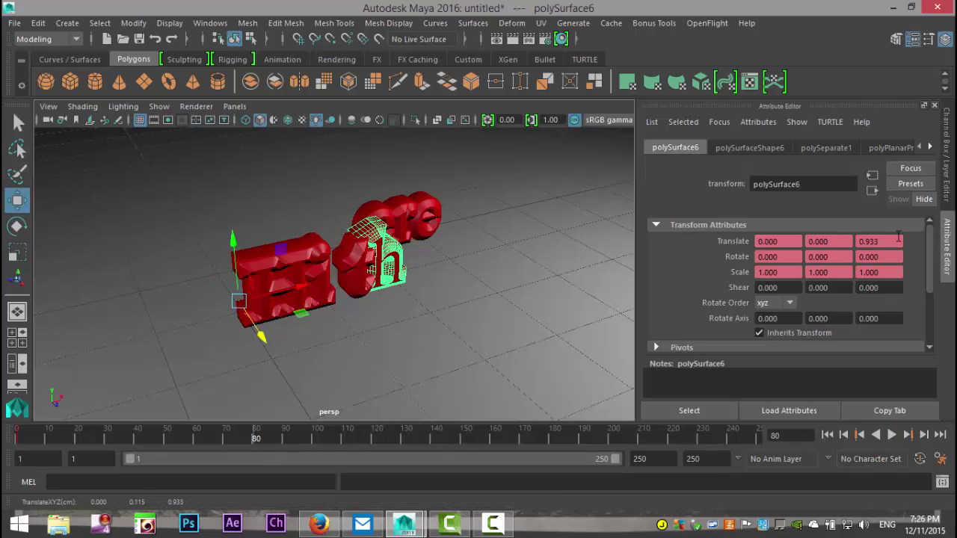
pyautogui.write('1')
pyautogui.press('Return')
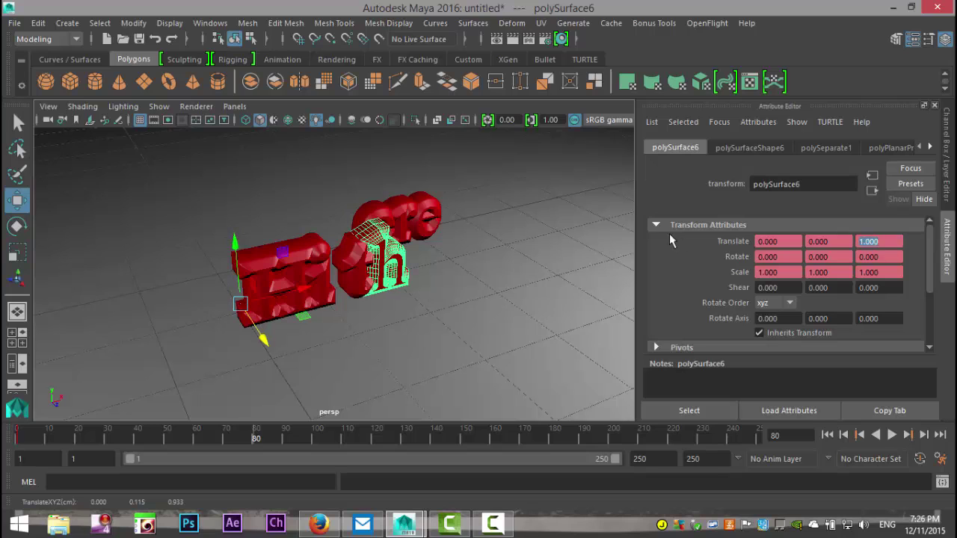
pyautogui.rightClick(872, 240)
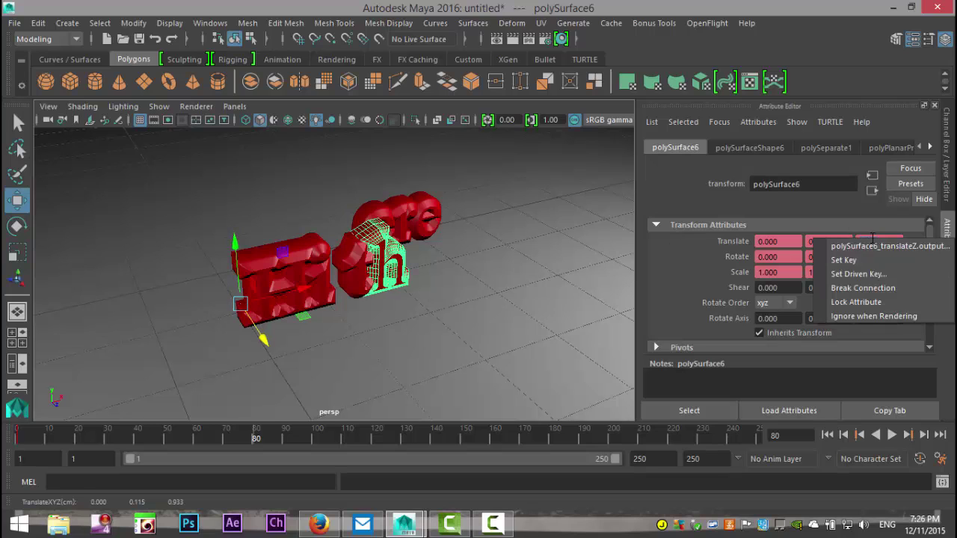
pyautogui.click(856, 258)
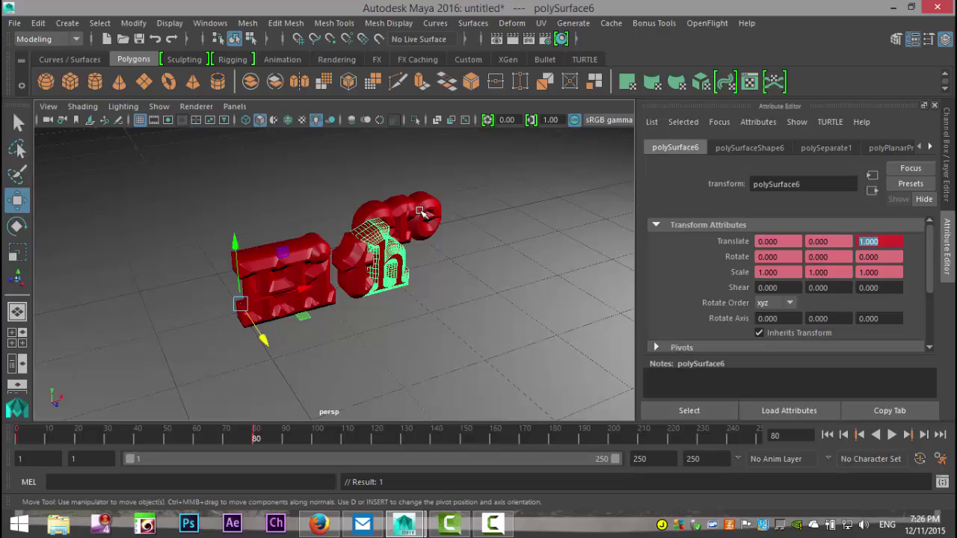
# Key the first letter e of "there" at frame 1, and at frame 100 set its Translate Z to 1 and key that value.
pyautogui.click(368, 219)
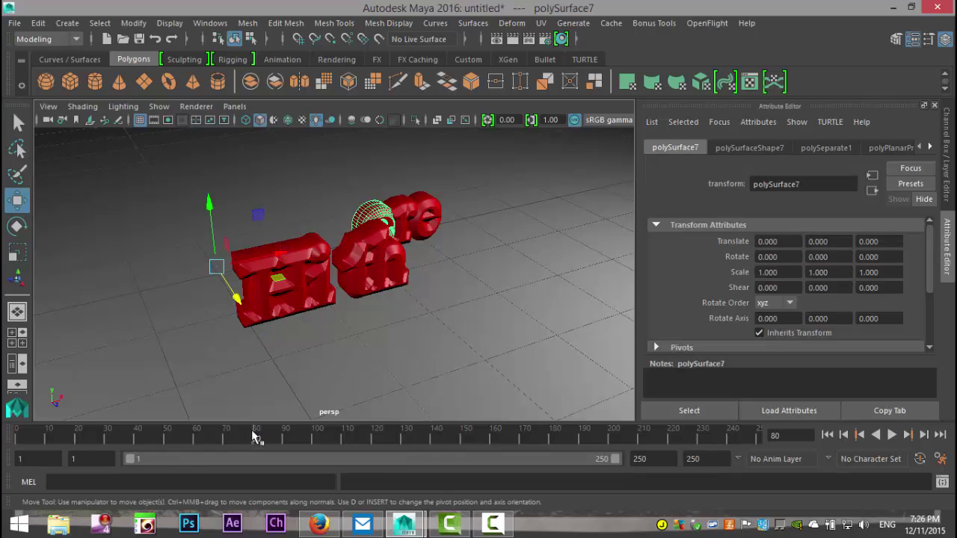
pyautogui.moveTo(254, 438); pyautogui.dragTo(33, 441)
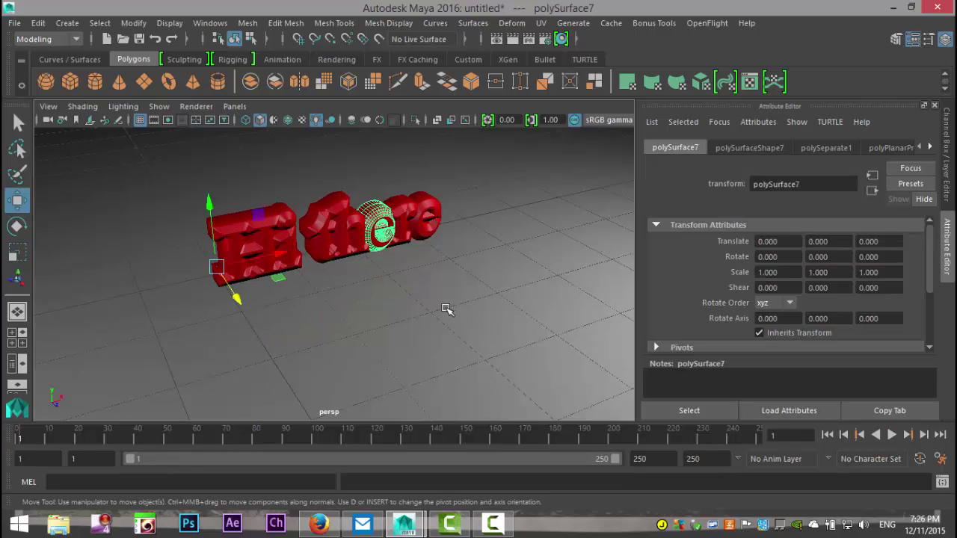
pyautogui.press('s')
pyautogui.moveTo(22, 439); pyautogui.dragTo(311, 446)
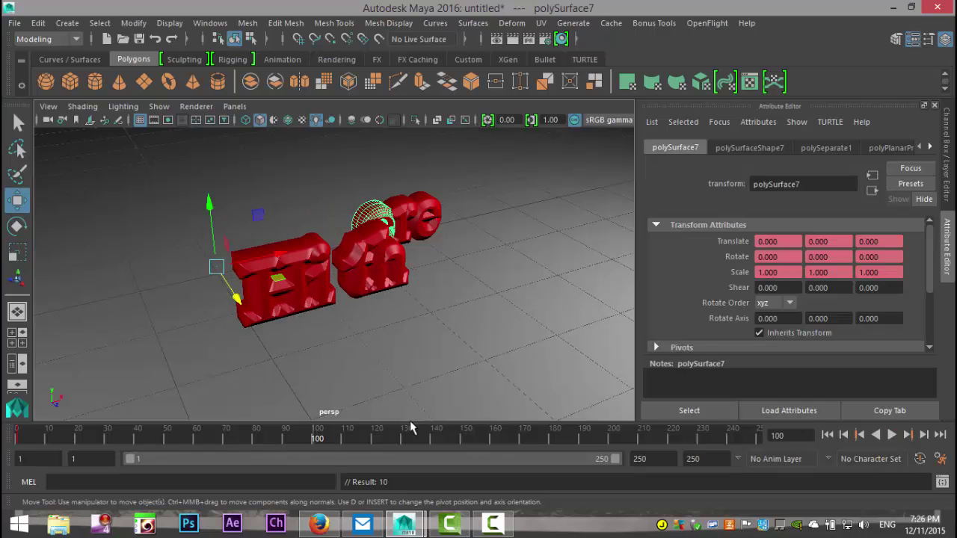
pyautogui.moveTo(237, 299); pyautogui.dragTo(249, 318)
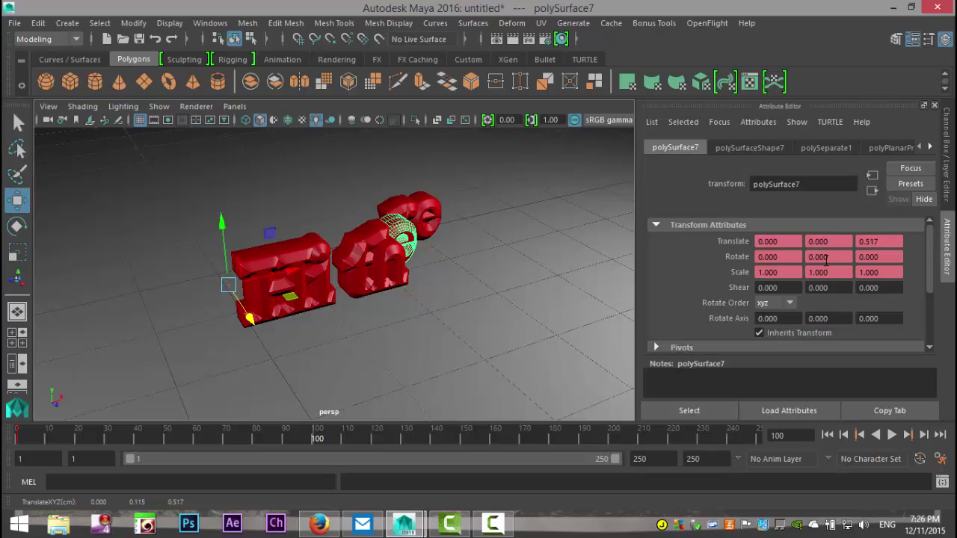
pyautogui.write('1')
pyautogui.press('Return')
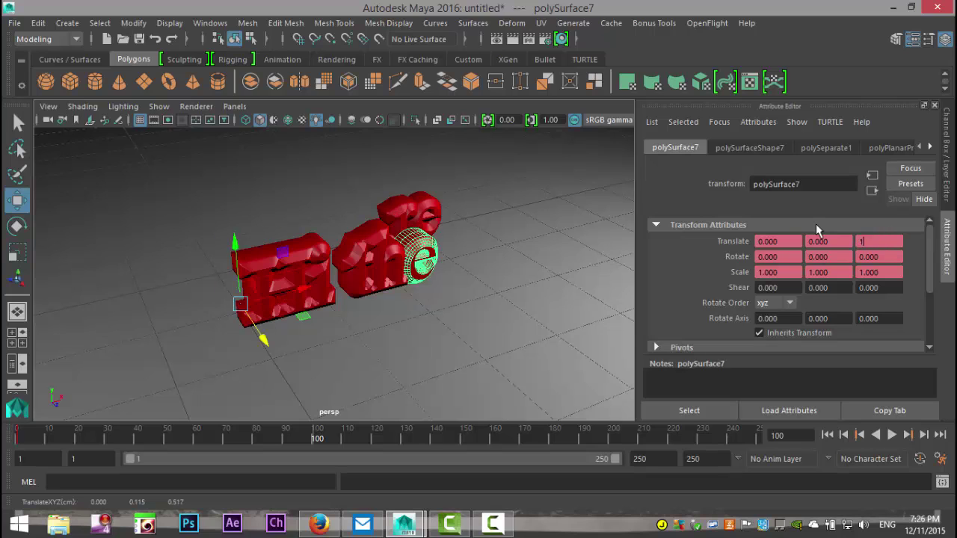
pyautogui.rightClick(874, 241)
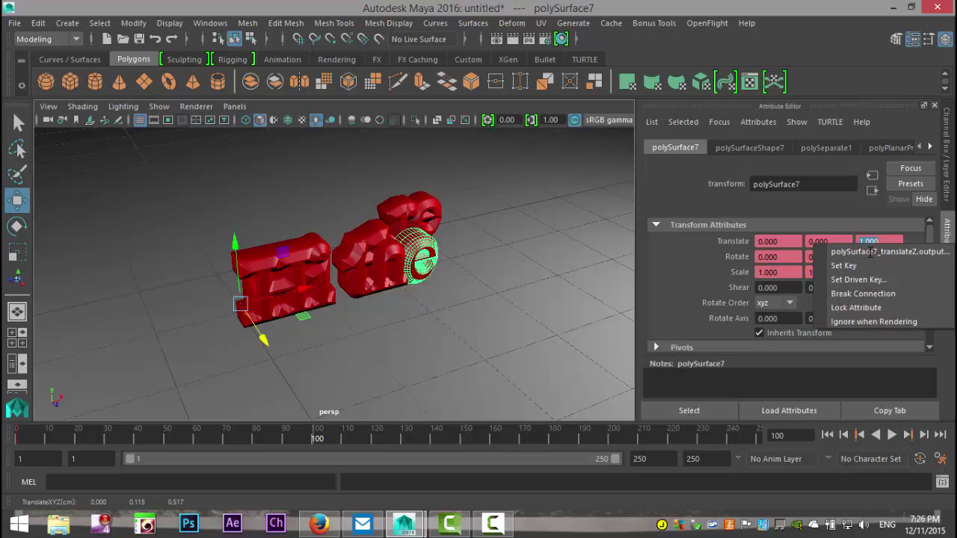
pyautogui.click(852, 265)
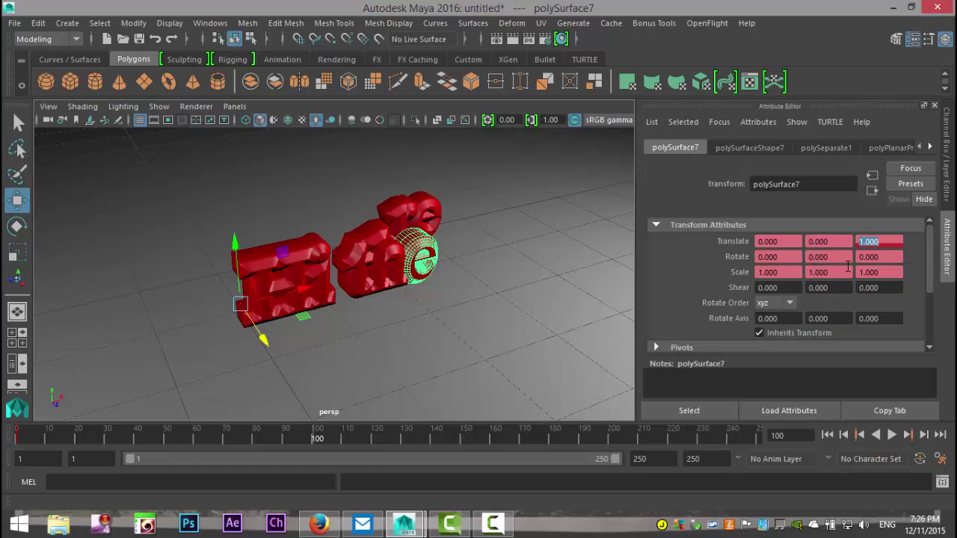
# Key the letter r at frame 1, and at frame 120 set its Translate Z to 1 and key that value.
pyautogui.click(399, 217)
pyautogui.moveTo(295, 437); pyautogui.dragTo(4, 445)
pyautogui.press('s')
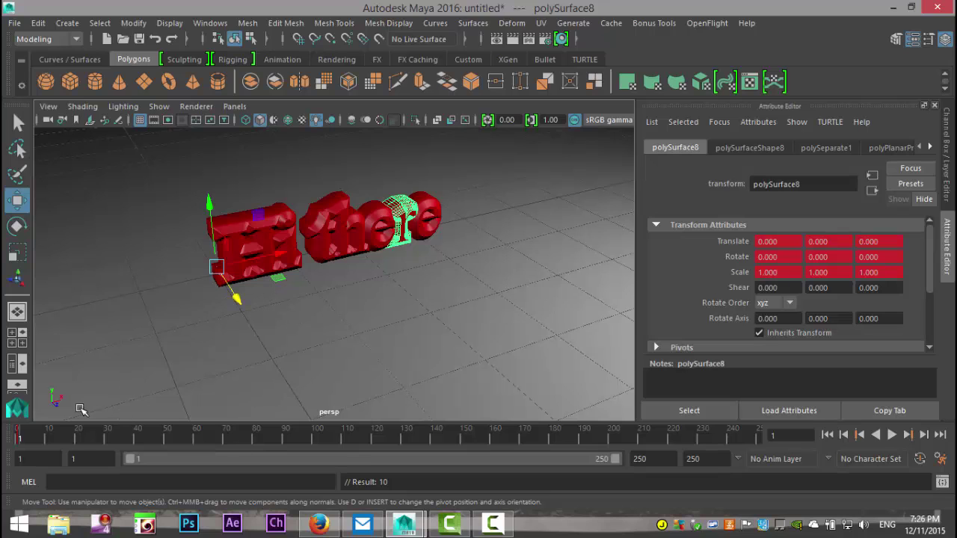
pyautogui.moveTo(16, 432); pyautogui.dragTo(322, 447)
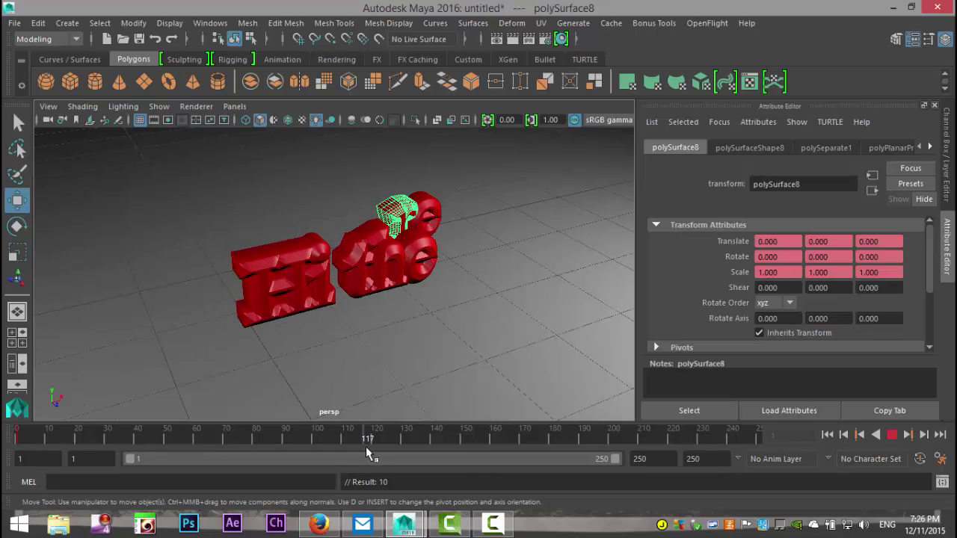
pyautogui.moveTo(234, 298); pyautogui.dragTo(274, 340)
pyautogui.click(890, 241)
pyautogui.write('1')
pyautogui.press('Return')
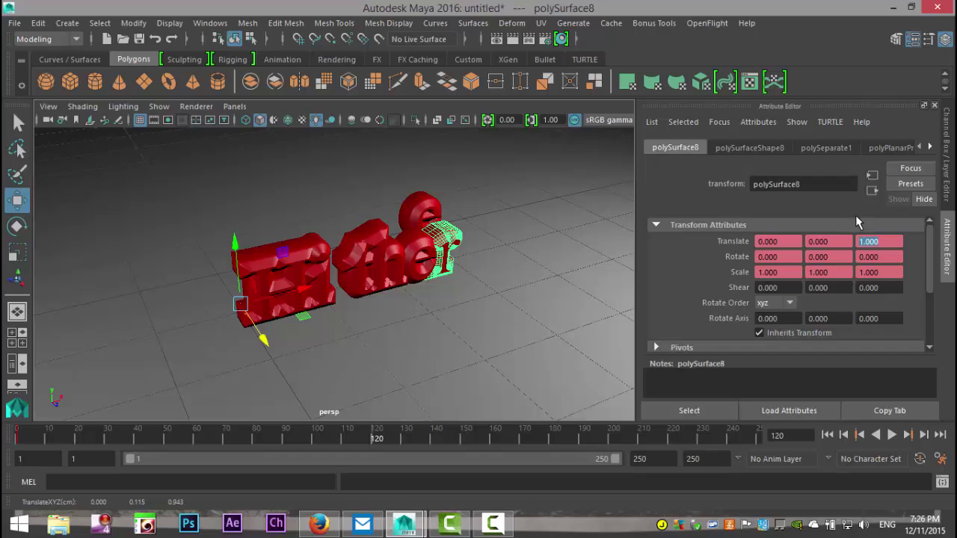
pyautogui.rightClick(874, 236)
pyautogui.click(893, 257)
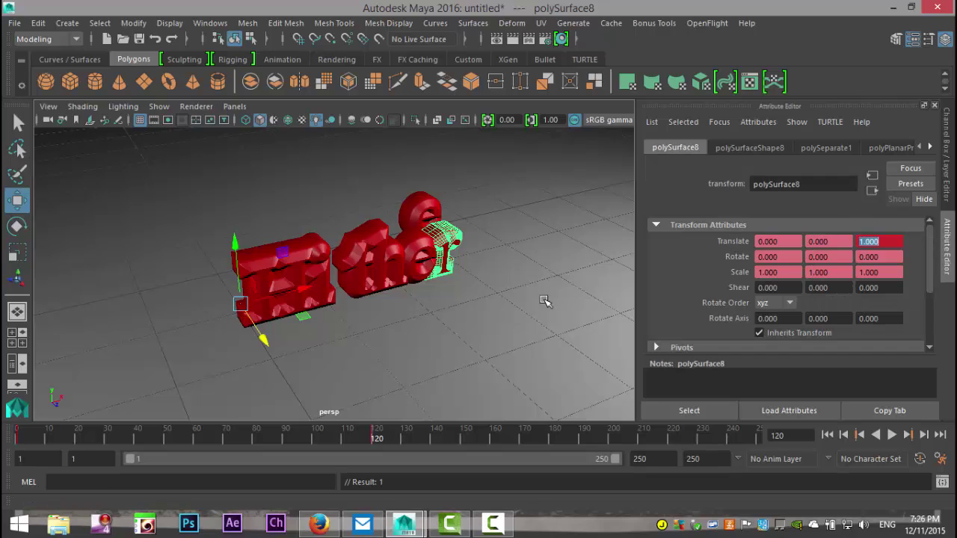
# Key the final letter e at frame 1, and at frame 140 set its Translate Z to 1 and key that value.
pyautogui.click(429, 206)
pyautogui.moveTo(372, 443); pyautogui.dragTo(6, 448)
pyautogui.press('s')
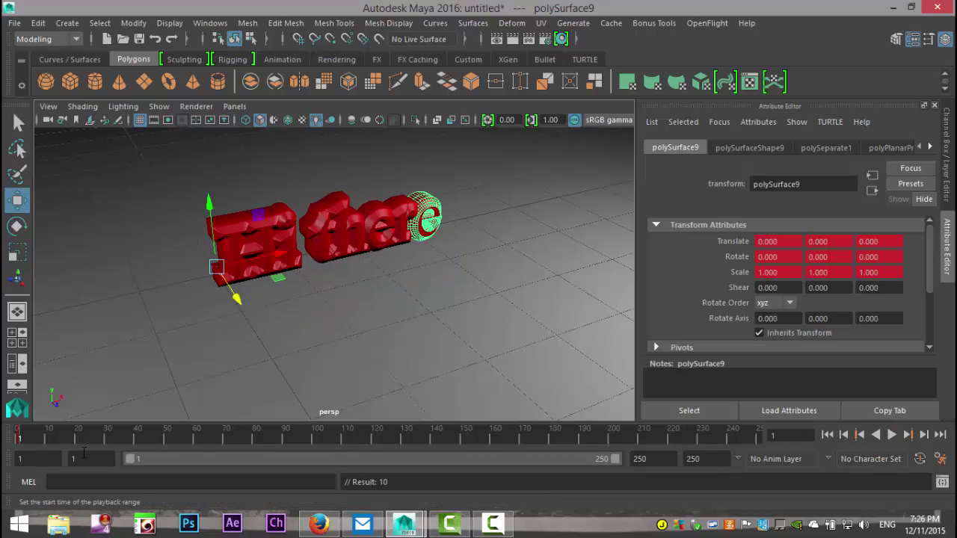
pyautogui.hotkey('alt', 'v')
pyautogui.moveTo(170, 446); pyautogui.dragTo(430, 453)
pyautogui.moveTo(237, 299); pyautogui.dragTo(271, 340)
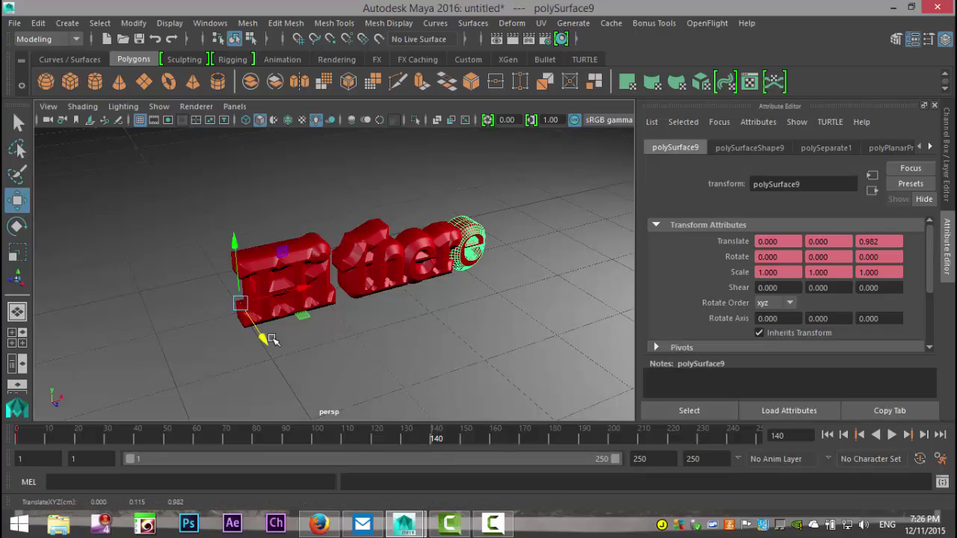
pyautogui.doubleClick(883, 240)
pyautogui.write('1')
pyautogui.press('Return')
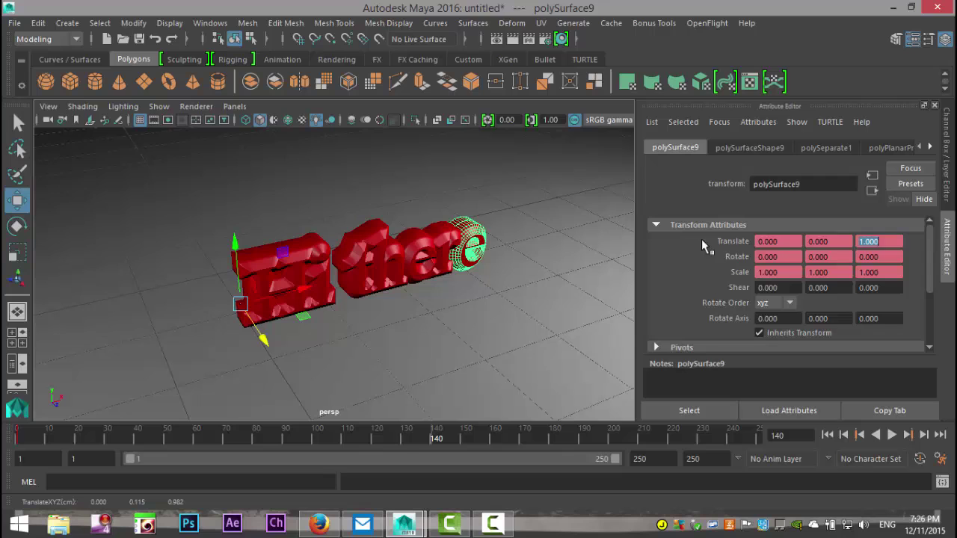
pyautogui.rightClick(867, 241)
pyautogui.click(848, 259)
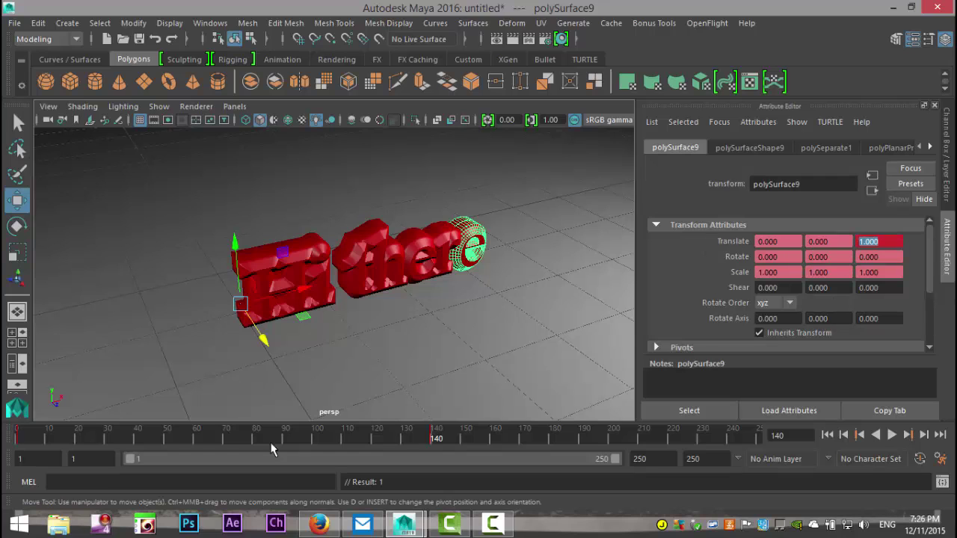
# Return to frame 1 and play the letter animation forward to review it.
pyautogui.moveTo(437, 439); pyautogui.dragTo(3, 452)
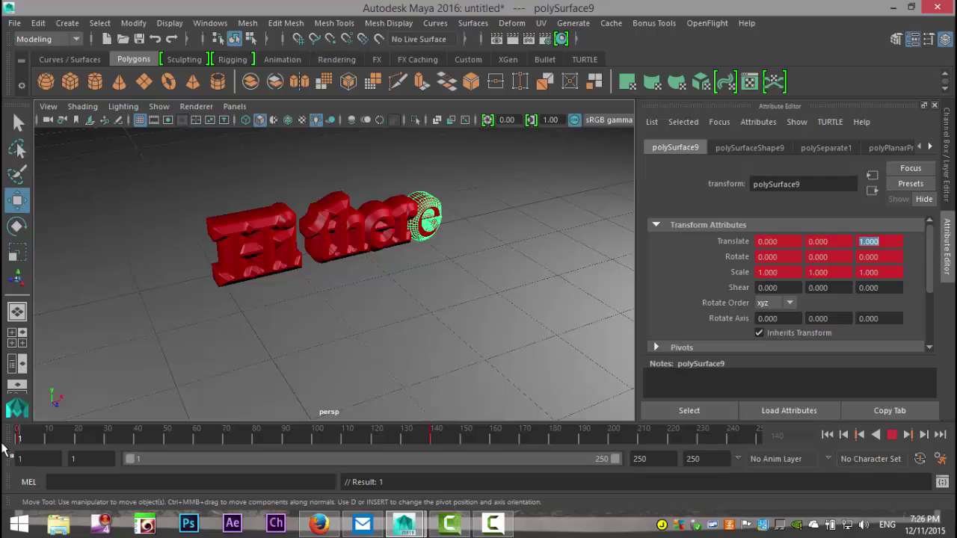
pyautogui.hotkey('alt', 'v')
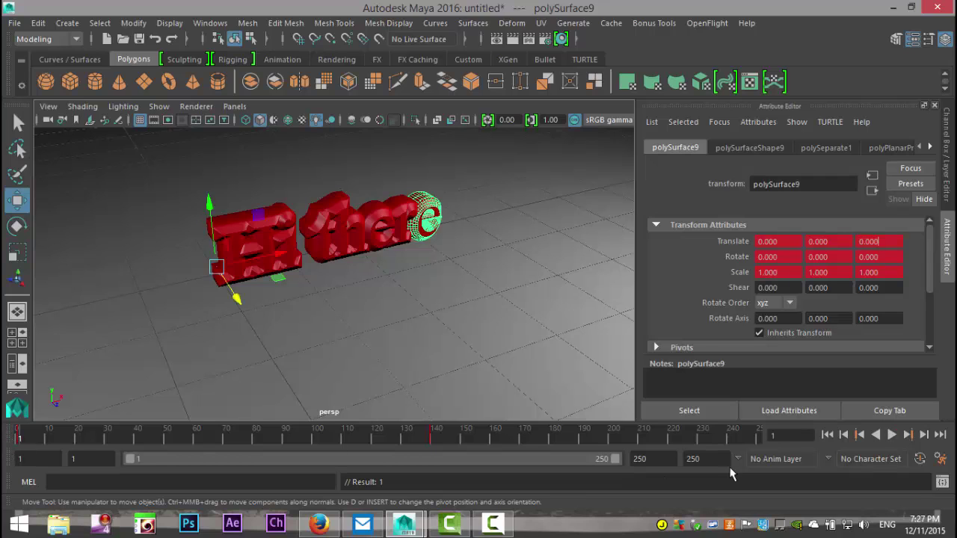
pyautogui.click(891, 435)
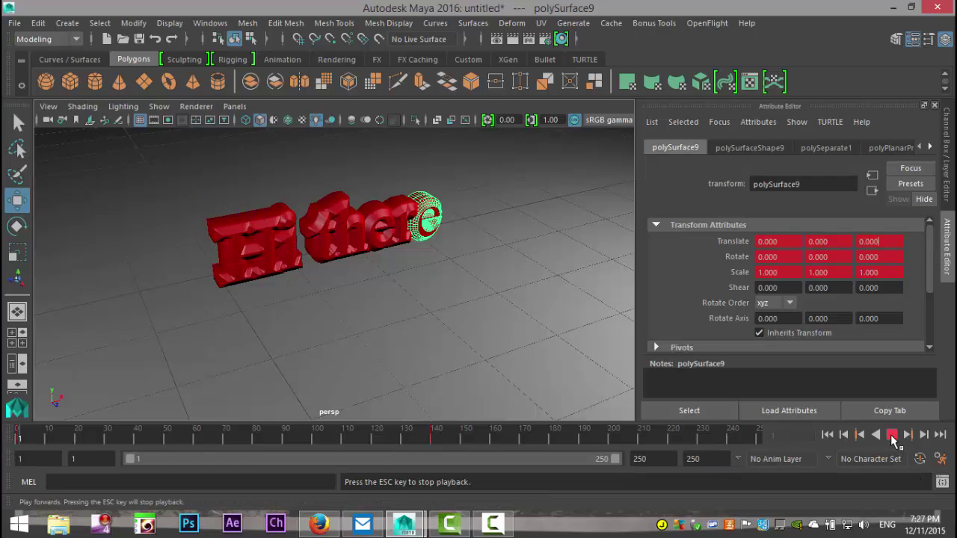